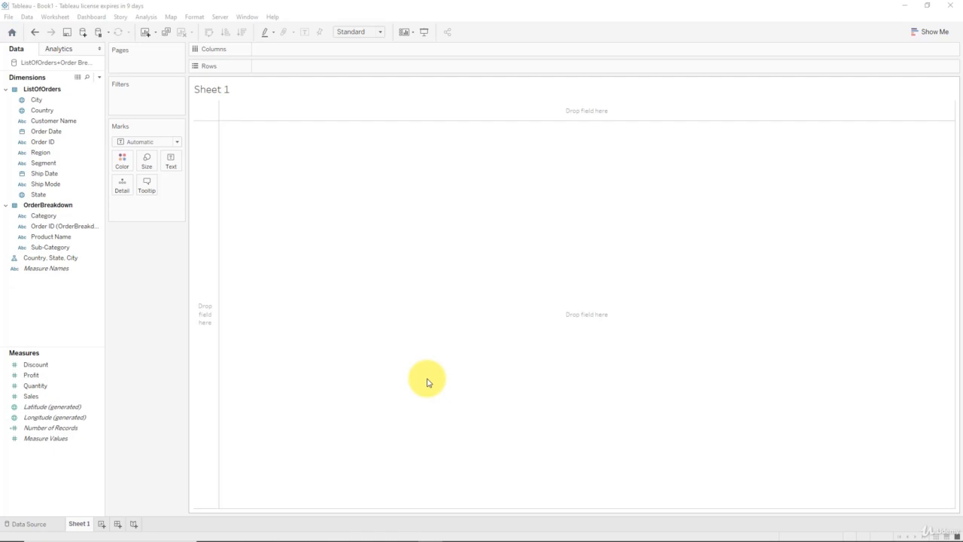
Step: Save the workbook under the name Section 4 in the Workbooks folder
{"action": "left_click", "coordinate": [8, 16]}
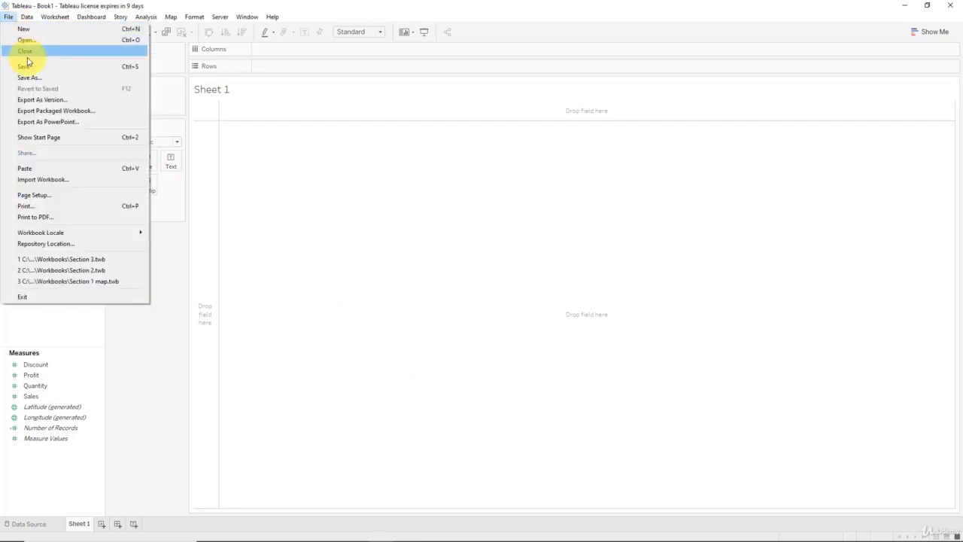
{"action": "left_click", "coordinate": [31, 77]}
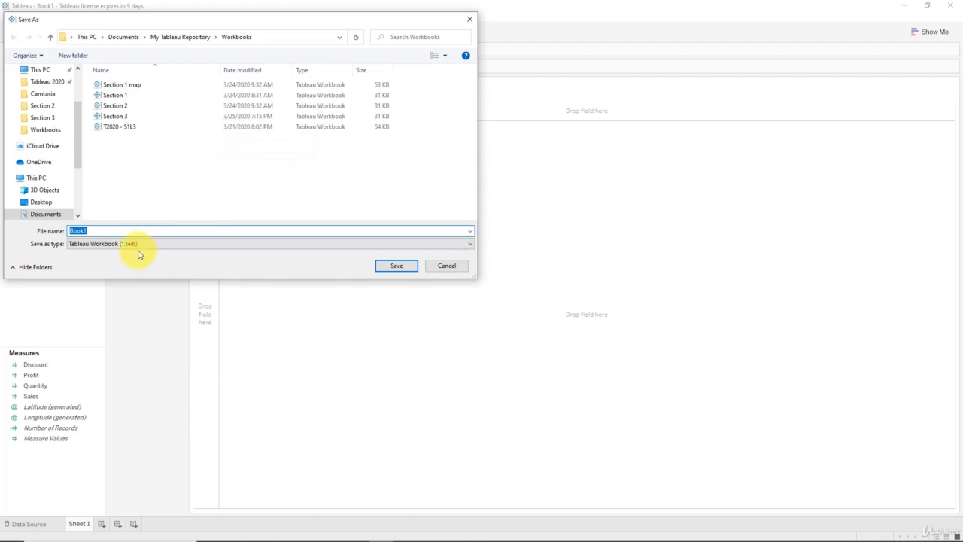
{"action": "type", "text": "Section "}
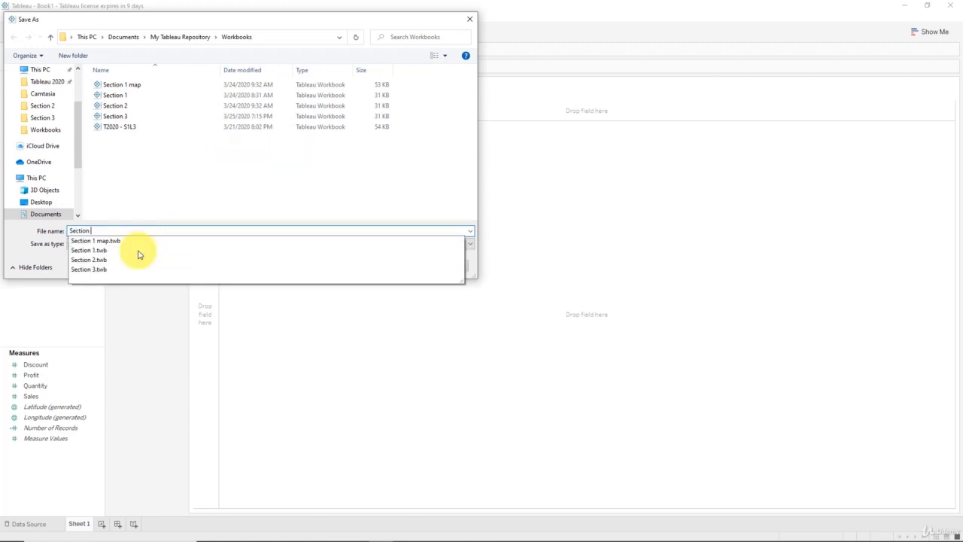
{"action": "type", "text": "4"}
{"action": "key", "text": "Return"}
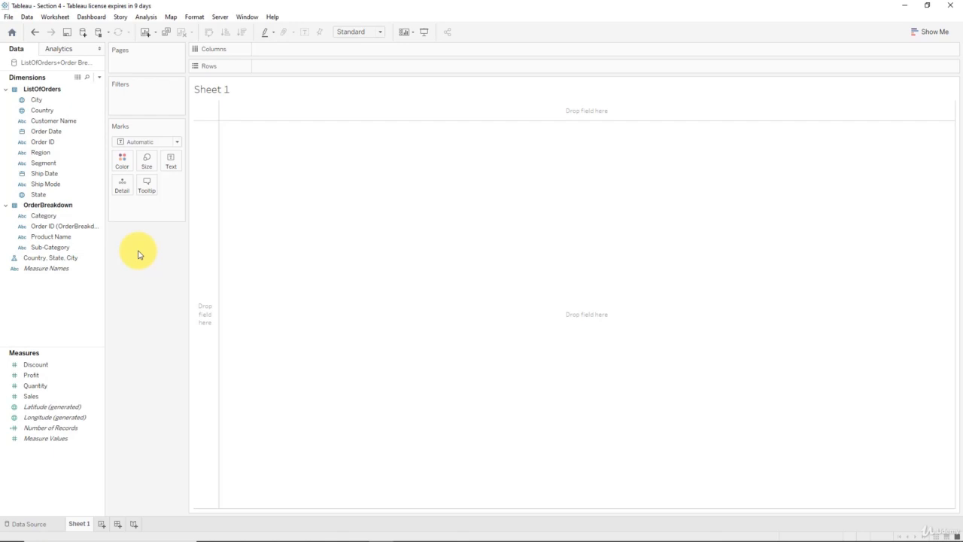
Step: Examine the dimensions of the ListOfOrders table, especially the geographic fields City, Country and State and the date fields
{"action": "left_click", "coordinate": [47, 269]}
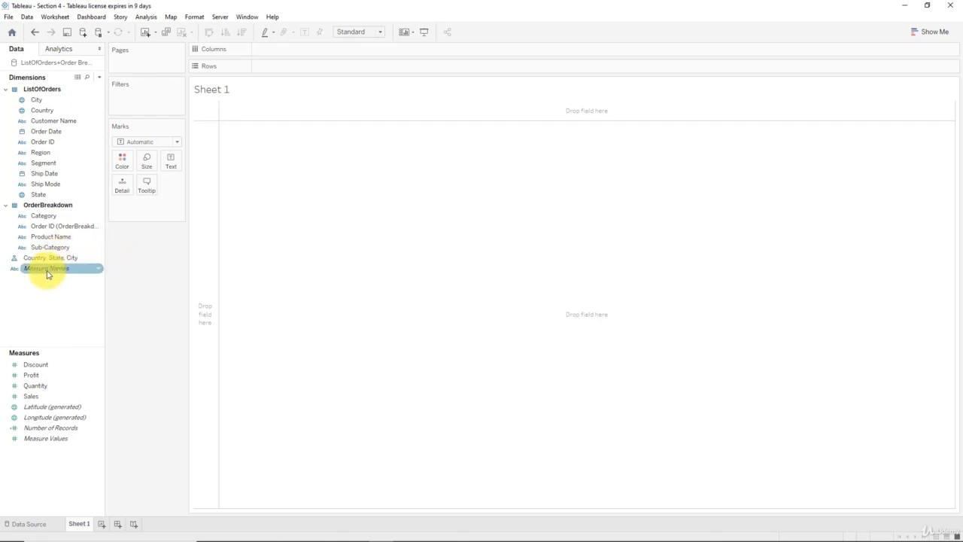
{"action": "left_click_drag", "start_coordinate": [47, 275], "coordinate": [36, 94]}
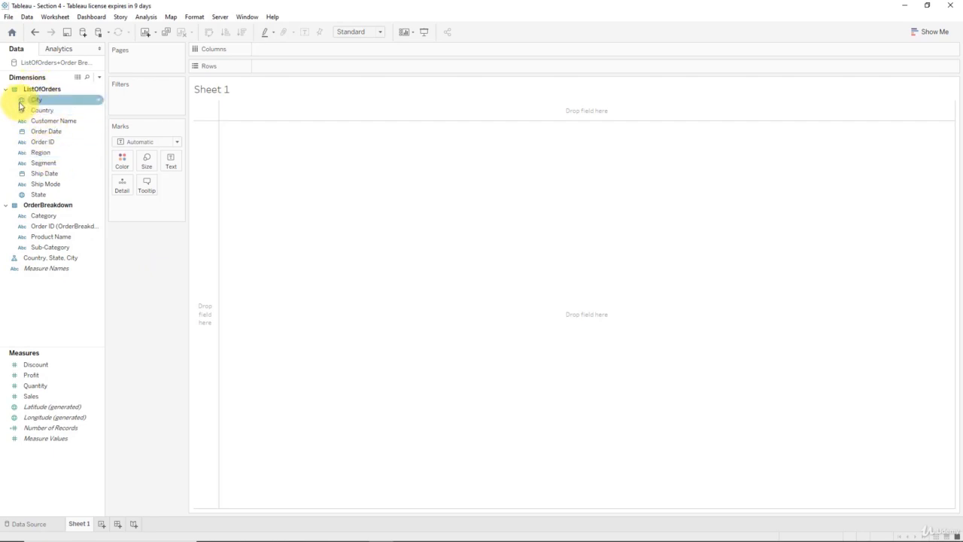
{"action": "left_click", "coordinate": [21, 111]}
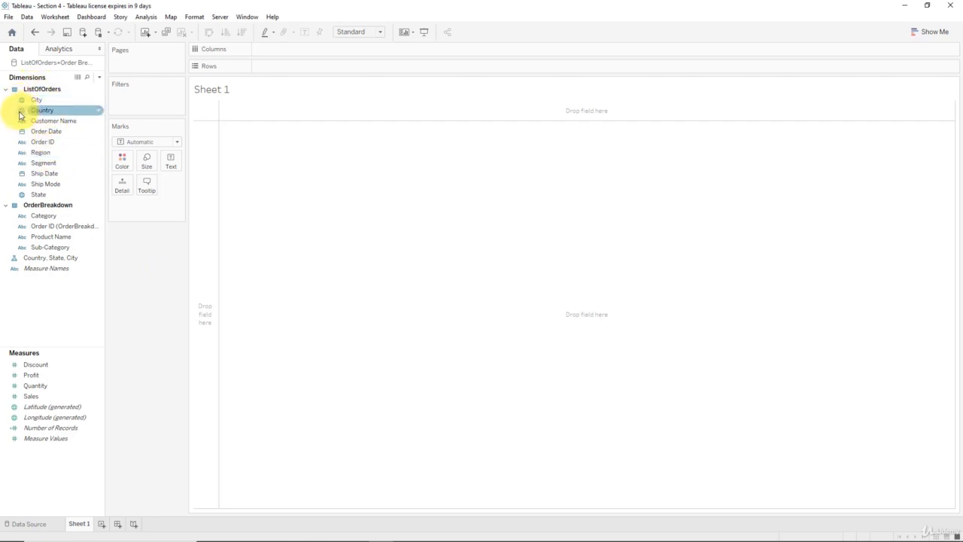
{"action": "left_click", "coordinate": [56, 131]}
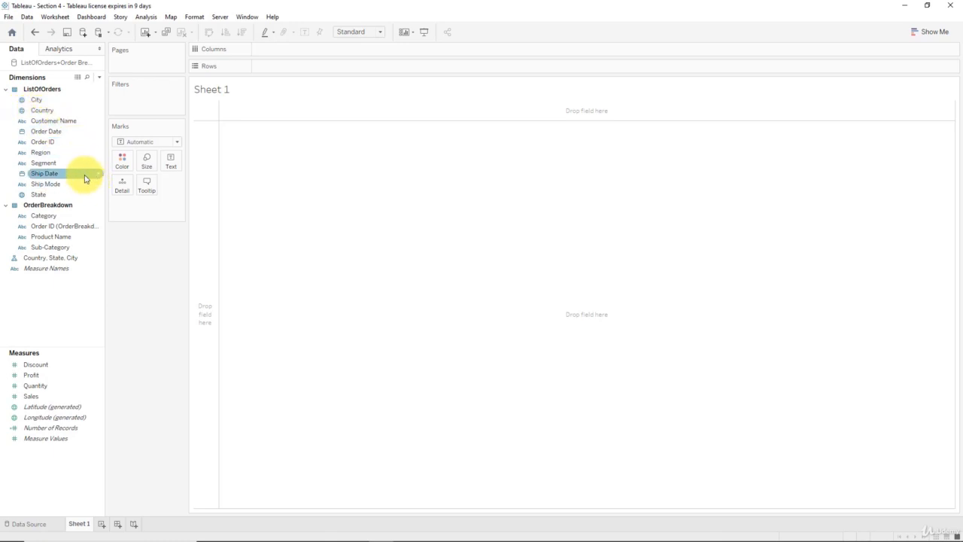
{"action": "left_click", "coordinate": [63, 175]}
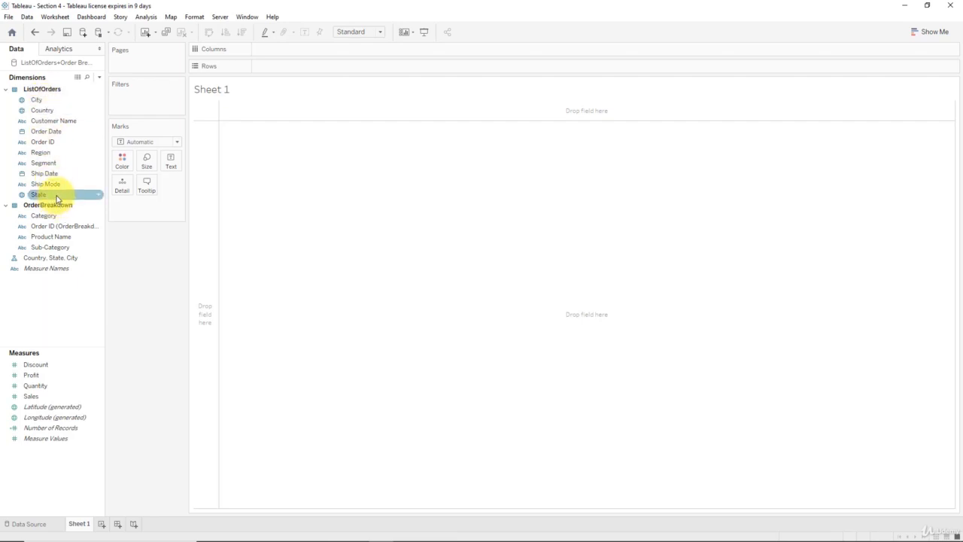
{"action": "left_click", "coordinate": [88, 143]}
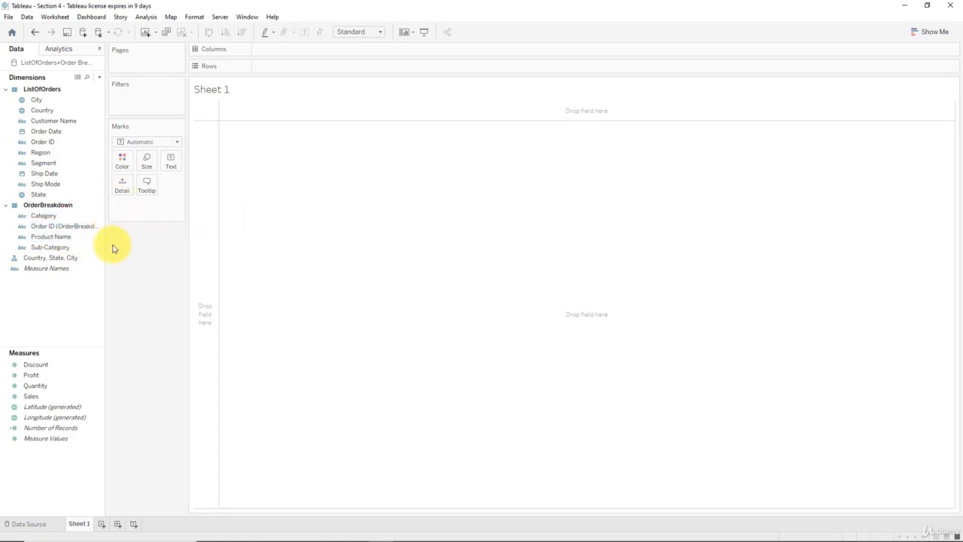
{"action": "left_click", "coordinate": [54, 102]}
{"action": "left_click", "coordinate": [59, 111]}
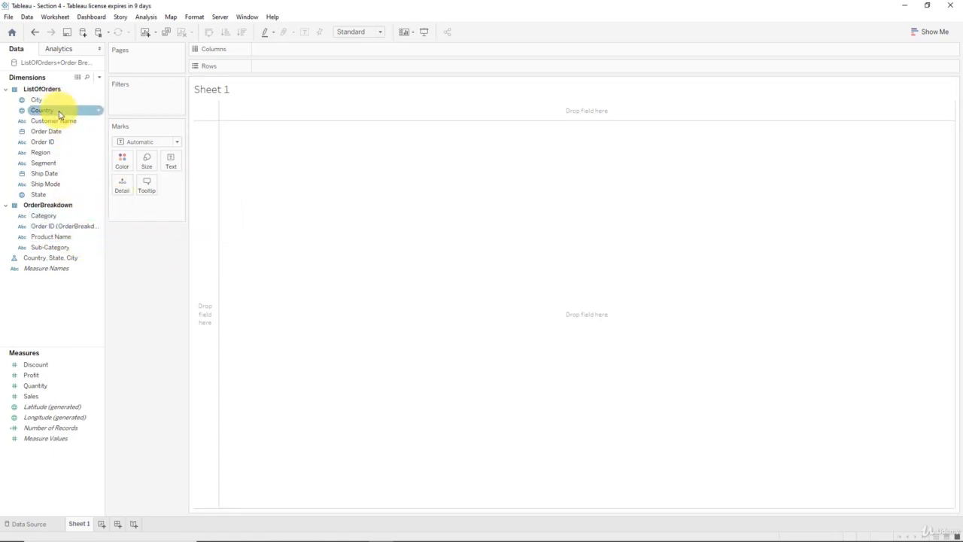
{"action": "left_click", "coordinate": [69, 184]}
{"action": "left_click", "coordinate": [64, 195]}
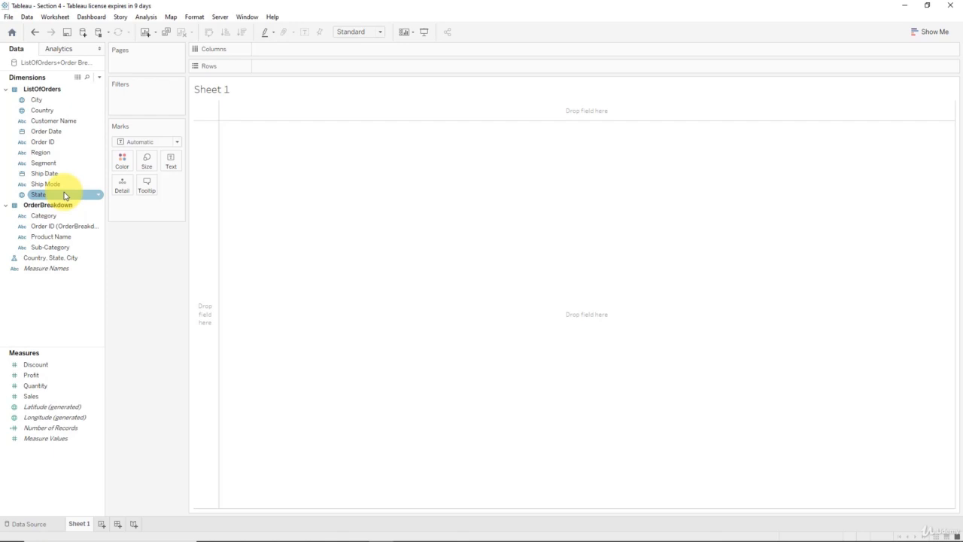
Step: Remove the existing Country, State, City hierarchy from the dimensions
{"action": "left_click", "coordinate": [60, 258]}
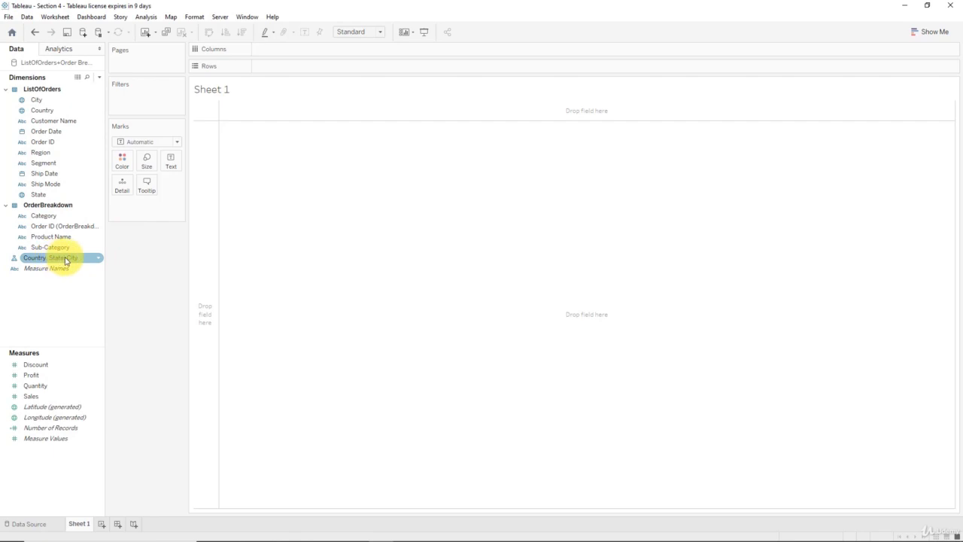
{"action": "right_click", "coordinate": [75, 259]}
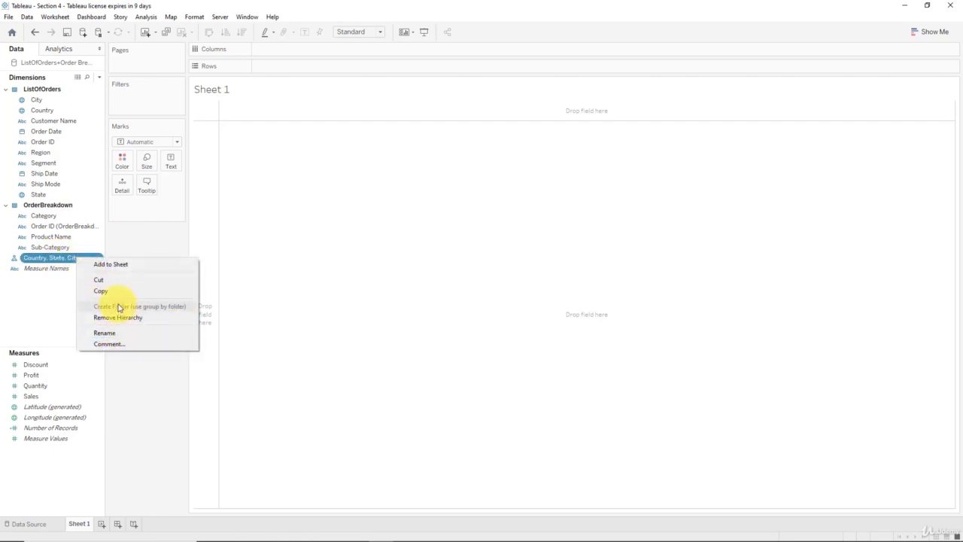
{"action": "left_click", "coordinate": [126, 318]}
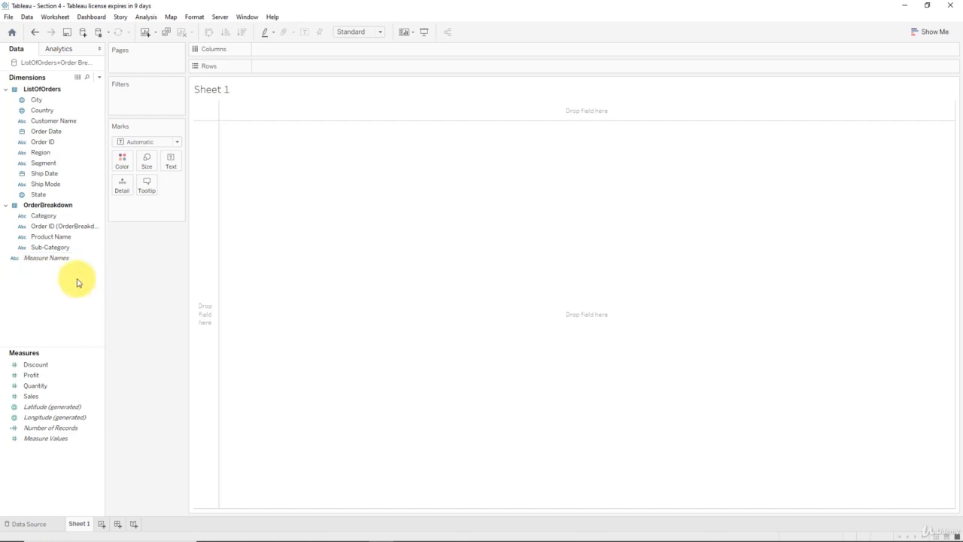
Step: Create a hierarchy named Geography from Country and City, and insert State between these two levels
{"action": "left_click", "coordinate": [33, 101]}
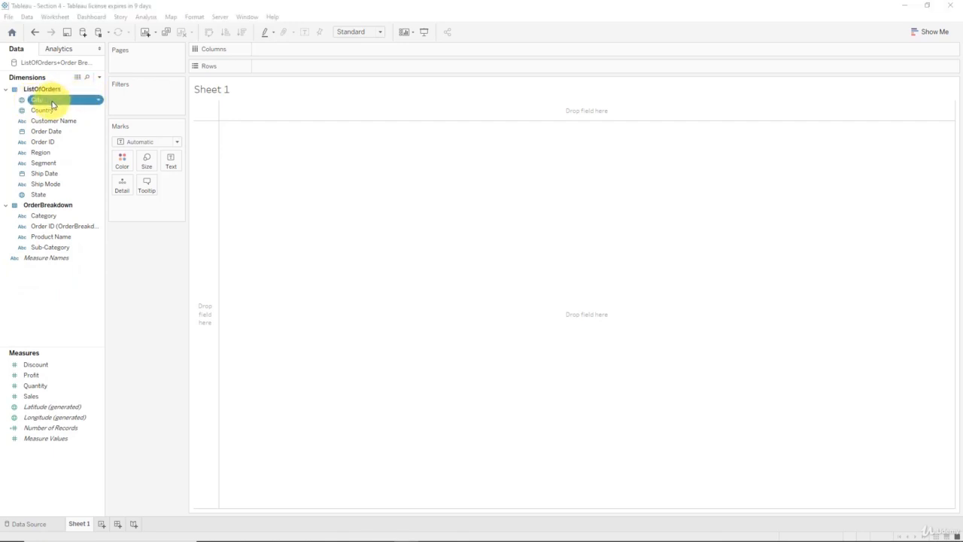
{"action": "left_click_drag", "start_coordinate": [55, 101], "coordinate": [55, 112]}
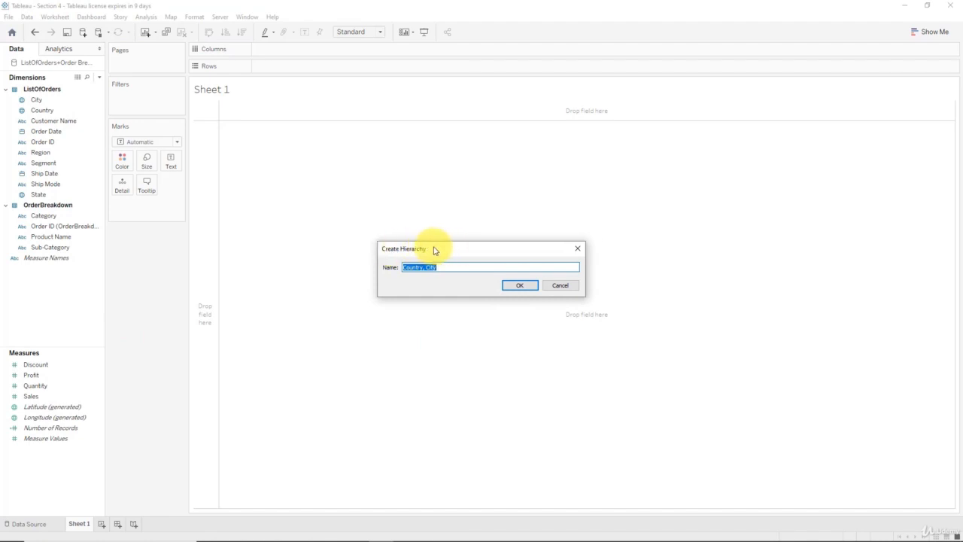
{"action": "left_click_drag", "start_coordinate": [431, 248], "coordinate": [297, 178]}
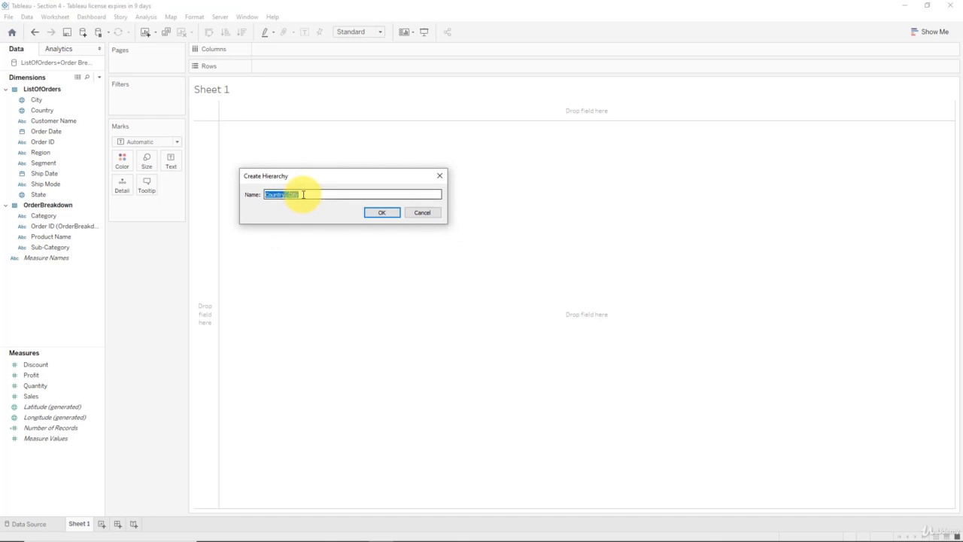
{"action": "type", "text": "Geography"}
{"action": "key", "text": "Return"}
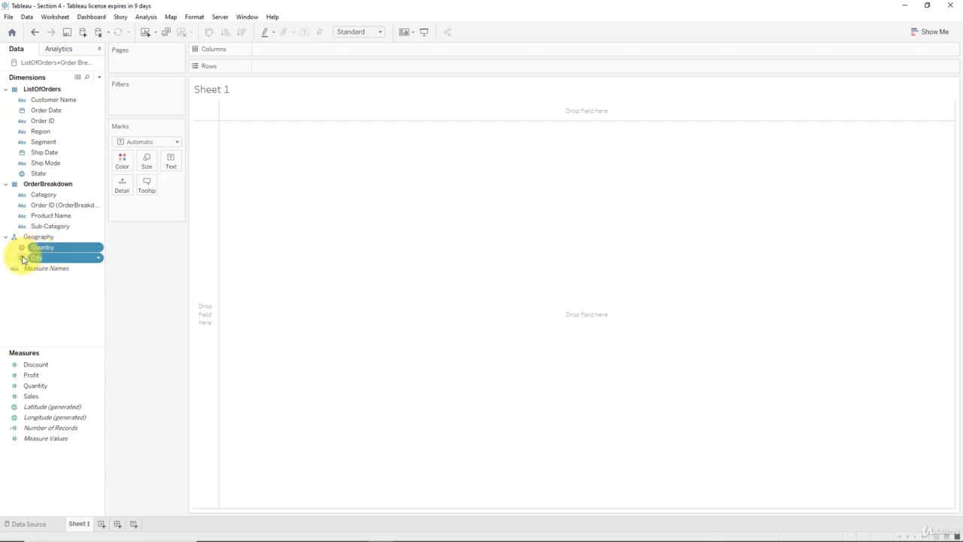
{"action": "left_click", "coordinate": [36, 174]}
{"action": "left_click_drag", "start_coordinate": [36, 175], "coordinate": [48, 253]}
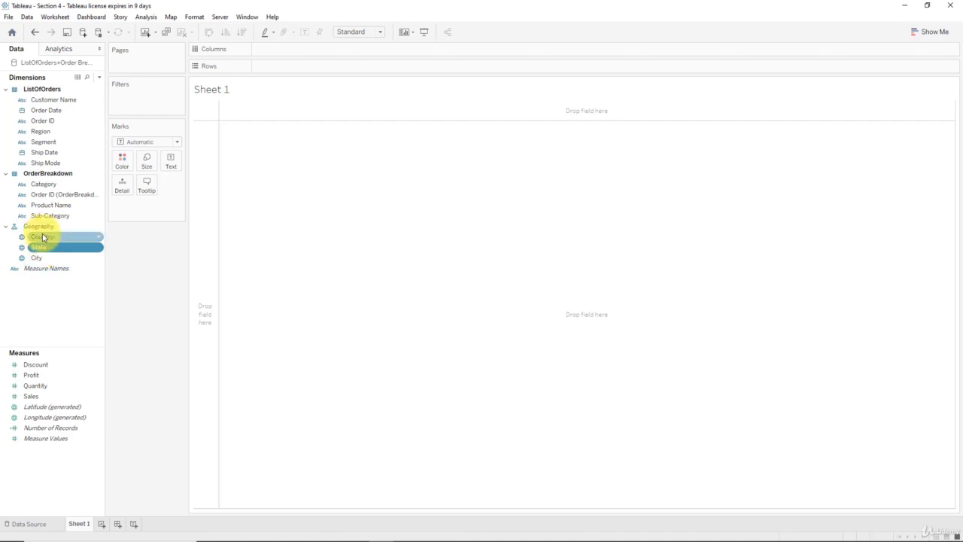
Step: Plot Country from the Geography hierarchy as a map on Sheet 1 and reduce the map's width and height
{"action": "left_click_drag", "start_coordinate": [39, 237], "coordinate": [312, 241]}
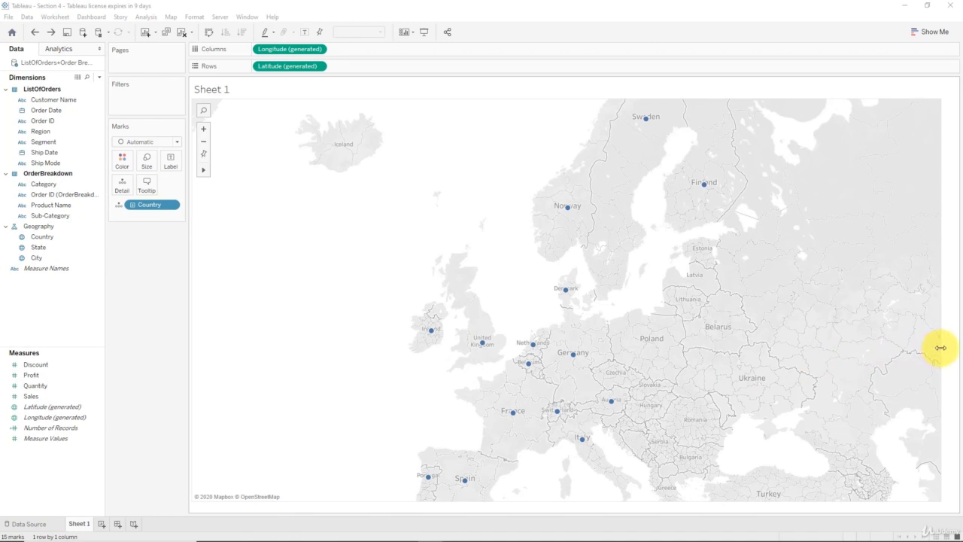
{"action": "left_click", "coordinate": [941, 347]}
{"action": "left_click_drag", "start_coordinate": [941, 348], "coordinate": [777, 340]}
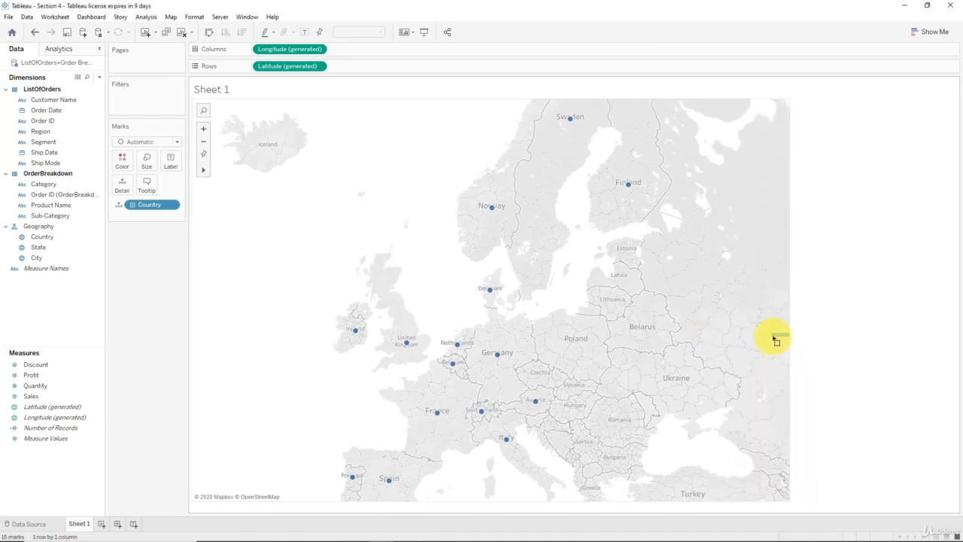
{"action": "left_click_drag", "start_coordinate": [561, 496], "coordinate": [569, 414]}
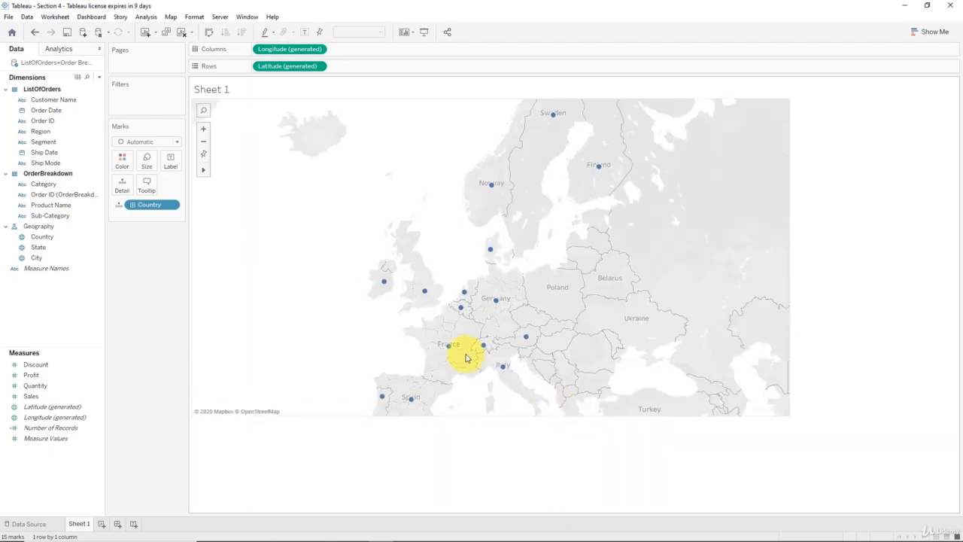
{"action": "scroll", "coordinate": [448, 290], "scroll_direction": "up", "scroll_amount": 3}
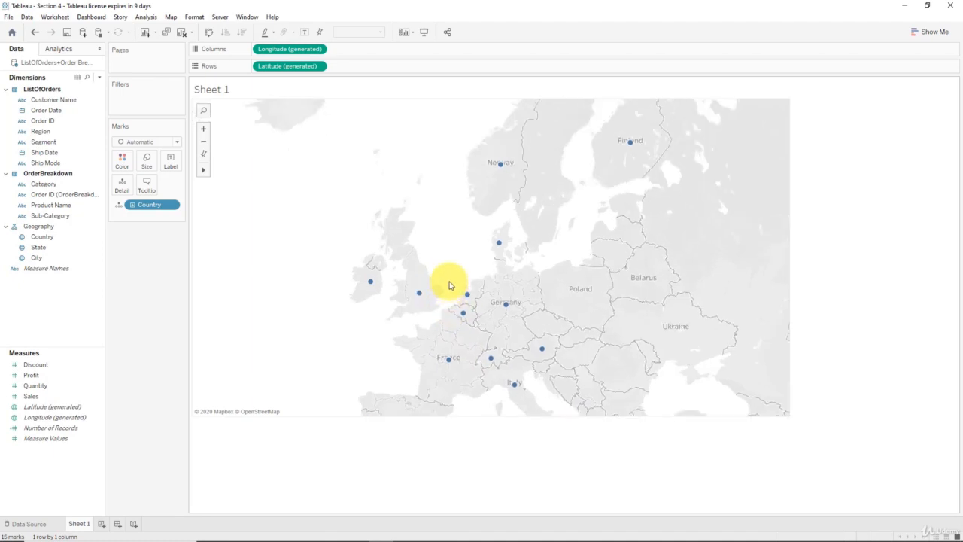
{"action": "scroll", "coordinate": [474, 252], "scroll_direction": "up", "scroll_amount": 1}
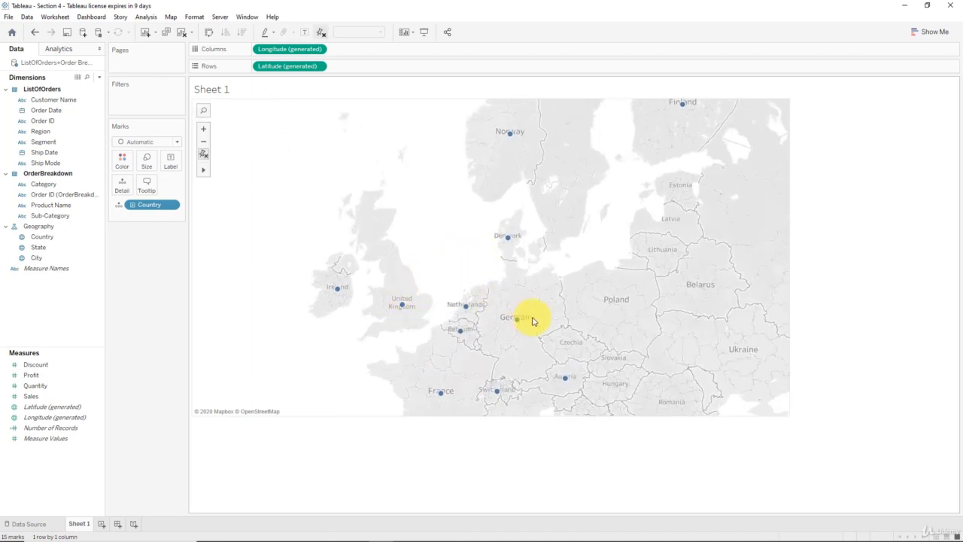
{"action": "mouse_move", "coordinate": [511, 135]}
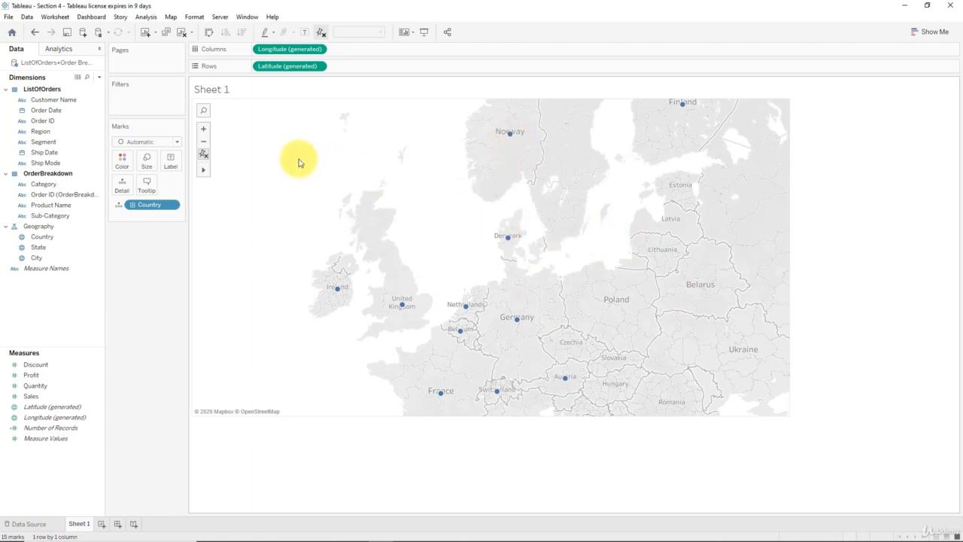
Step: Drill the map down from the Country level to the State level of the Geography hierarchy
{"action": "left_click", "coordinate": [131, 208]}
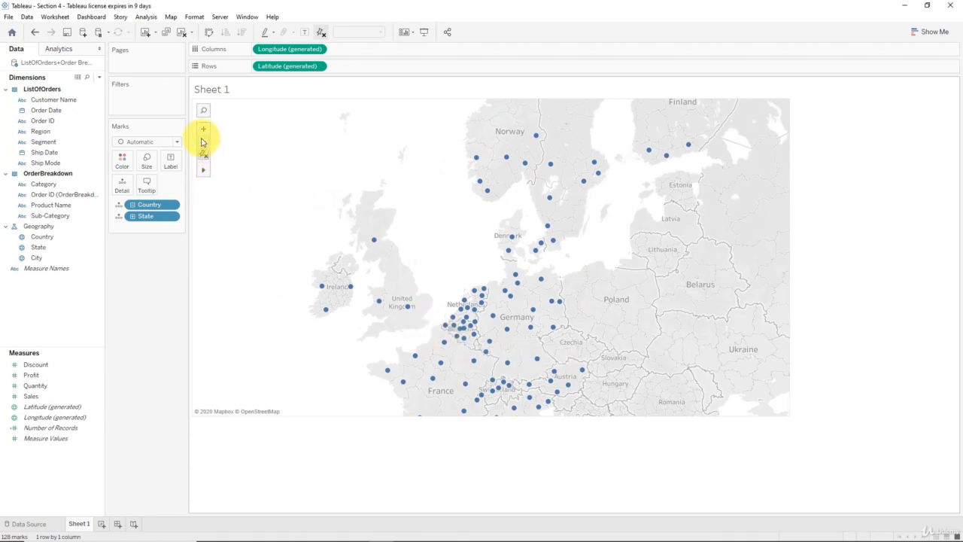
{"action": "left_click", "coordinate": [205, 154]}
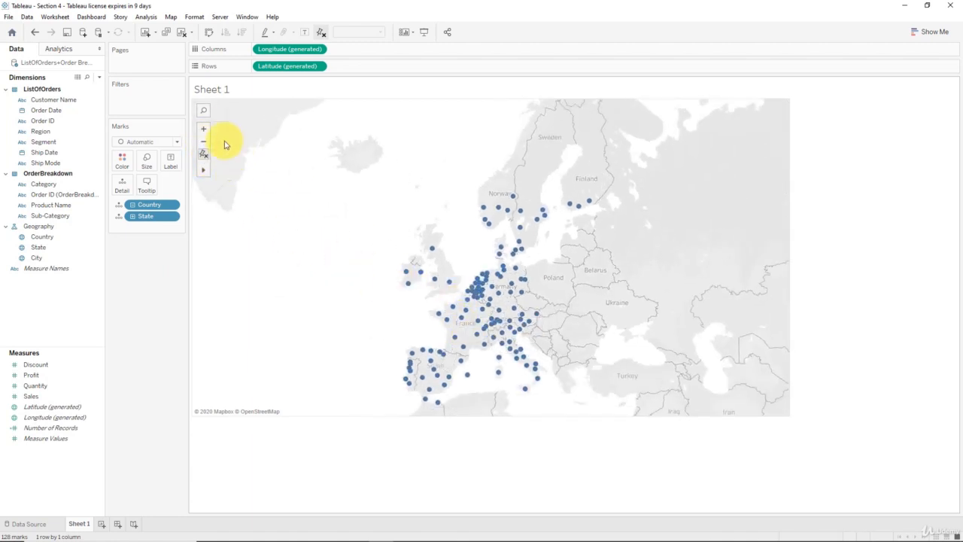
{"action": "left_click", "coordinate": [204, 128]}
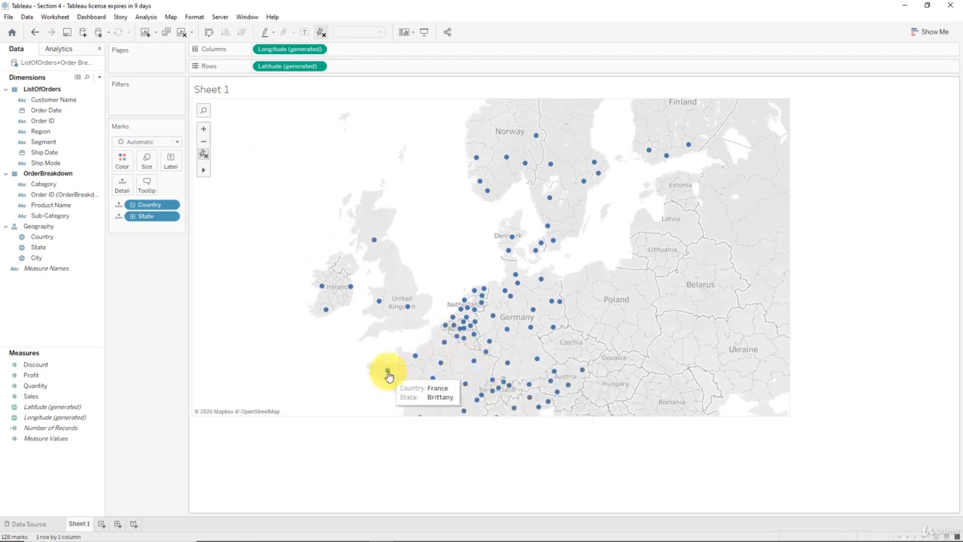
{"action": "left_click_drag", "start_coordinate": [400, 397], "coordinate": [404, 364]}
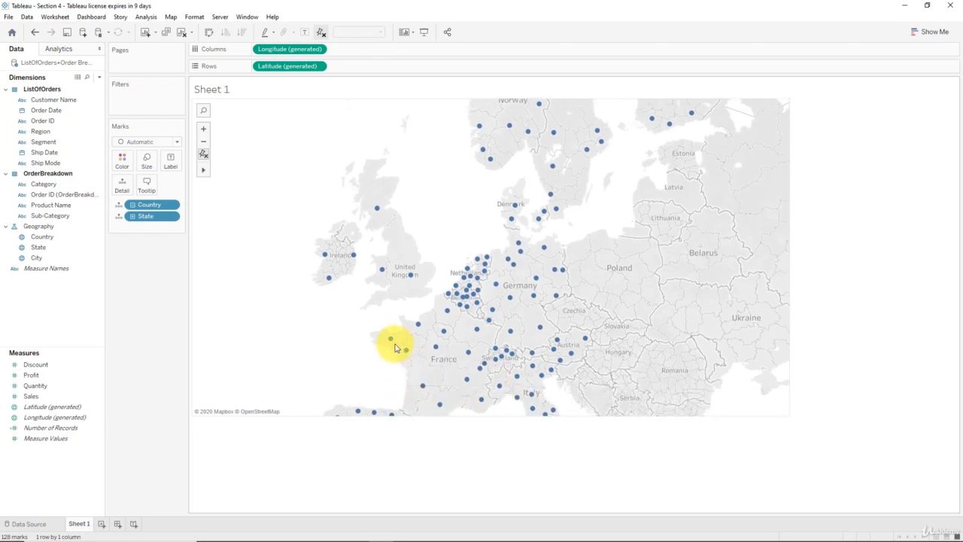
{"action": "left_click_drag", "start_coordinate": [386, 365], "coordinate": [379, 340]}
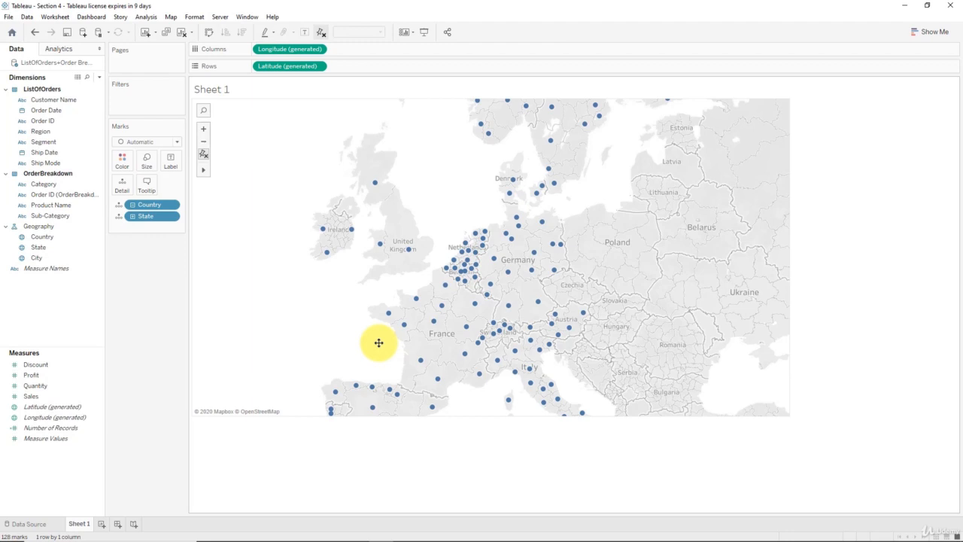
Step: Drill the map down from the State level to the City level to plot individual cities
{"action": "left_click", "coordinate": [132, 217]}
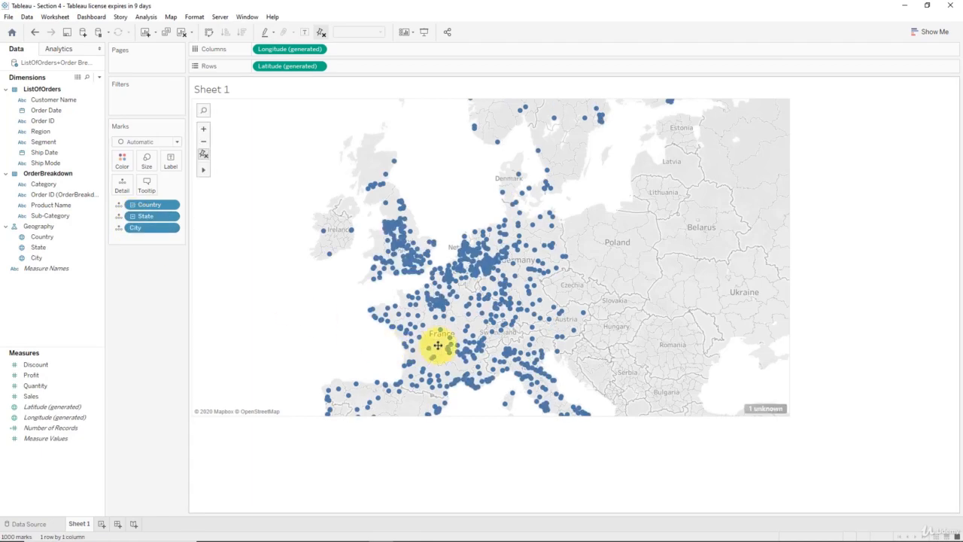
{"action": "scroll", "coordinate": [437, 345], "scroll_direction": "up", "scroll_amount": 1}
{"action": "scroll", "coordinate": [438, 345], "scroll_direction": "up", "scroll_amount": 3}
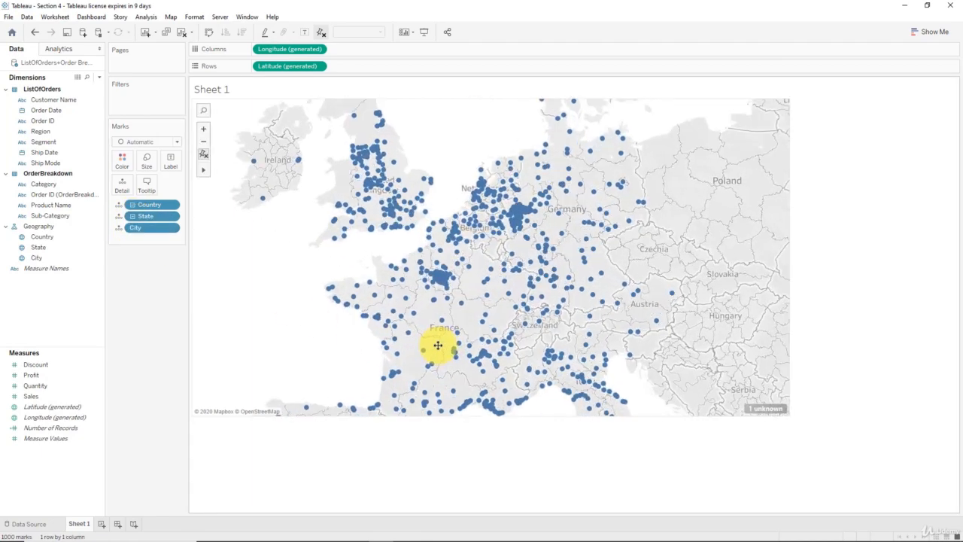
{"action": "scroll", "coordinate": [438, 345], "scroll_direction": "up", "scroll_amount": 1}
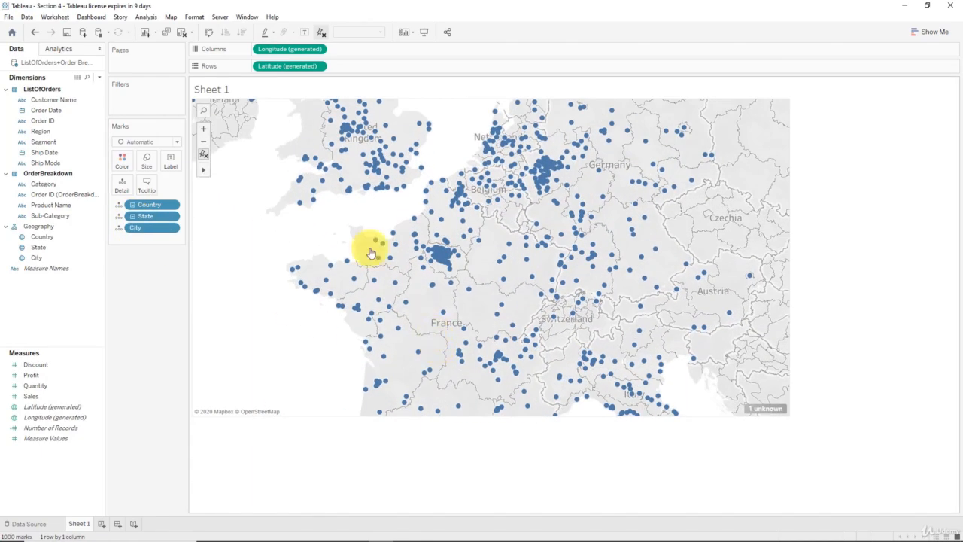
{"action": "left_click", "coordinate": [203, 130]}
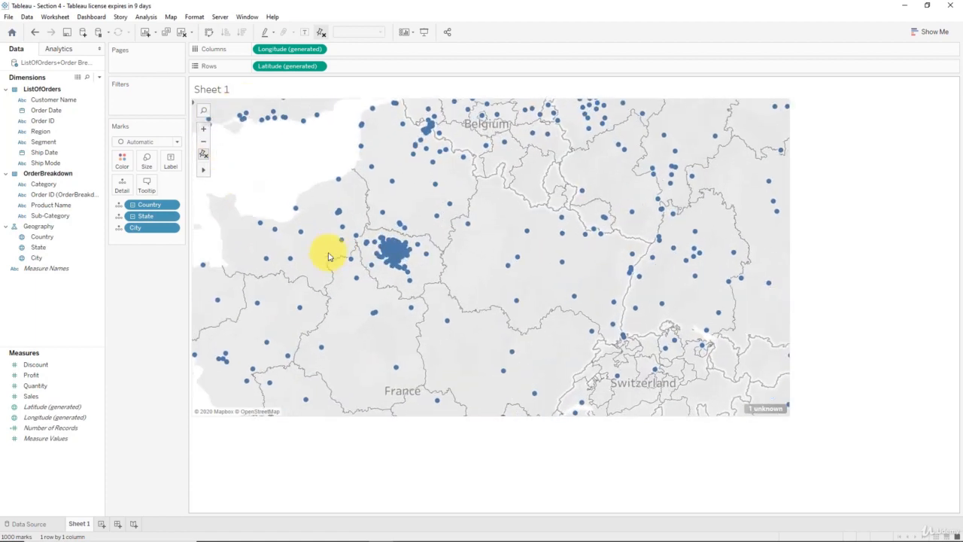
Step: Roll the map up from the City level to the State level of the Geography hierarchy
{"action": "mouse_move", "coordinate": [383, 258]}
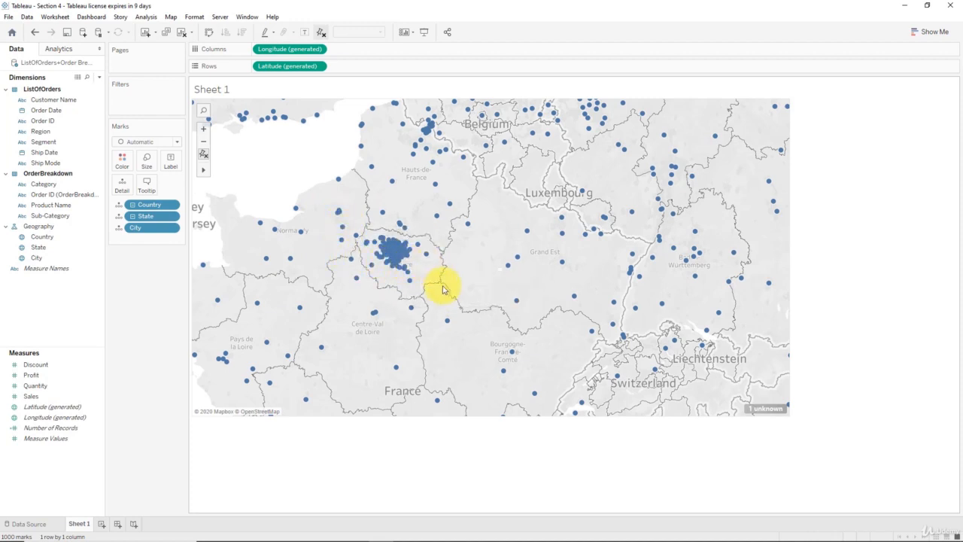
{"action": "mouse_move", "coordinate": [411, 290]}
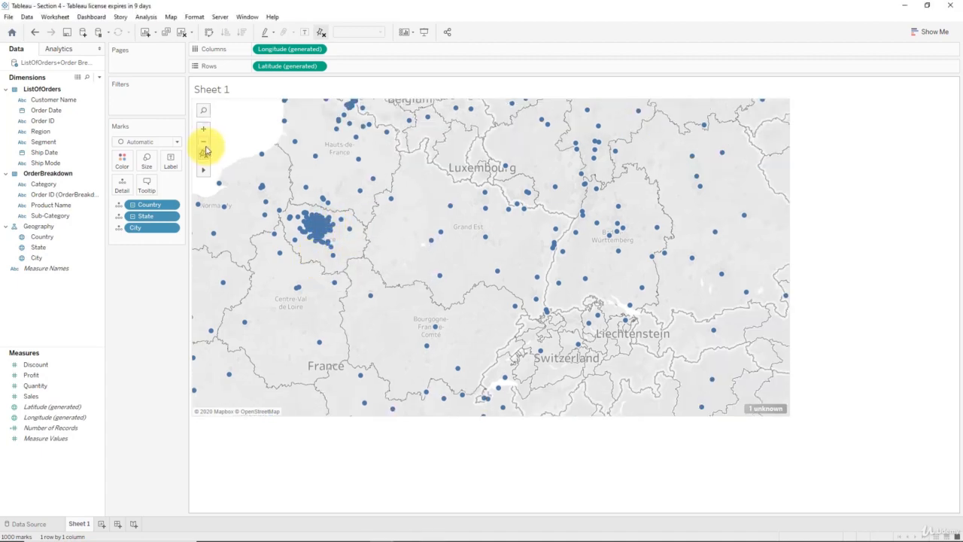
{"action": "left_click", "coordinate": [204, 143]}
{"action": "left_click", "coordinate": [204, 143]}
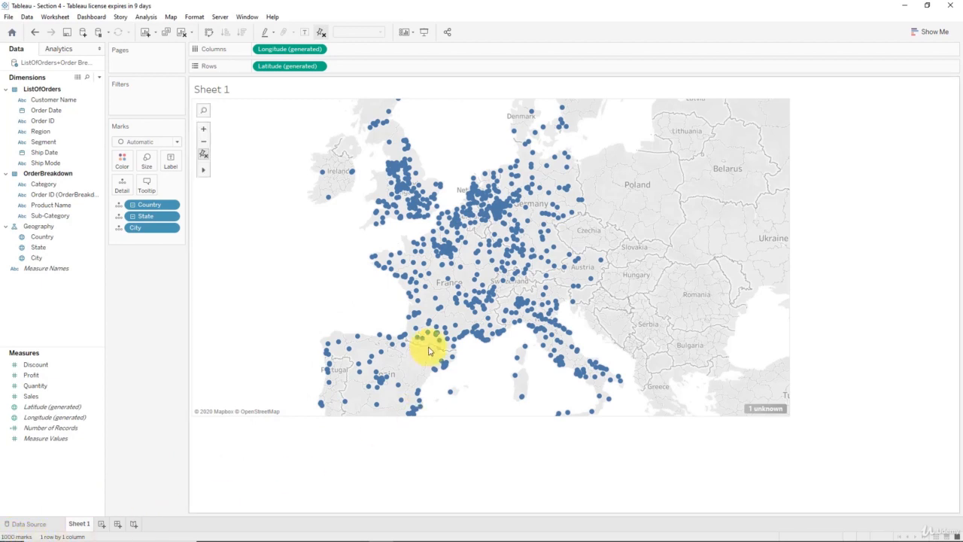
{"action": "mouse_move", "coordinate": [530, 235]}
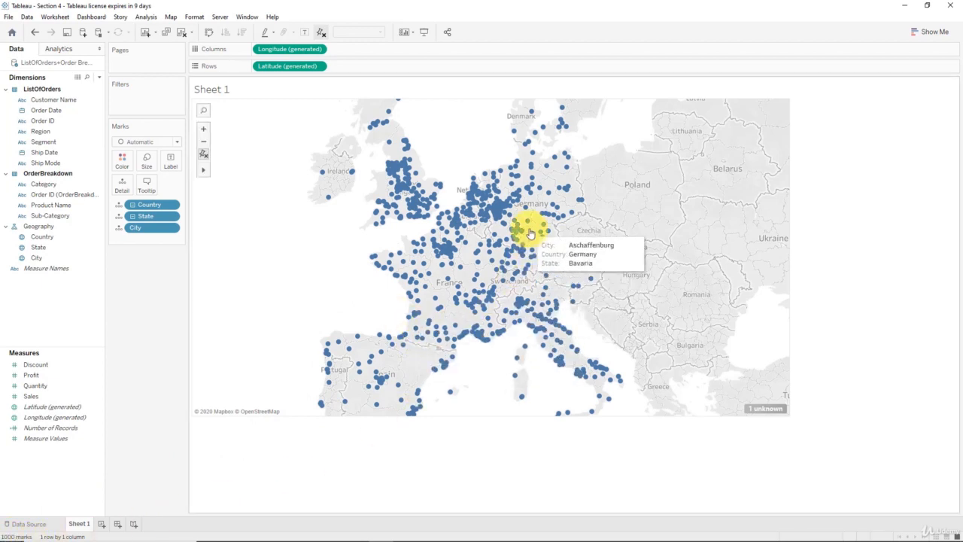
{"action": "left_click", "coordinate": [203, 142]}
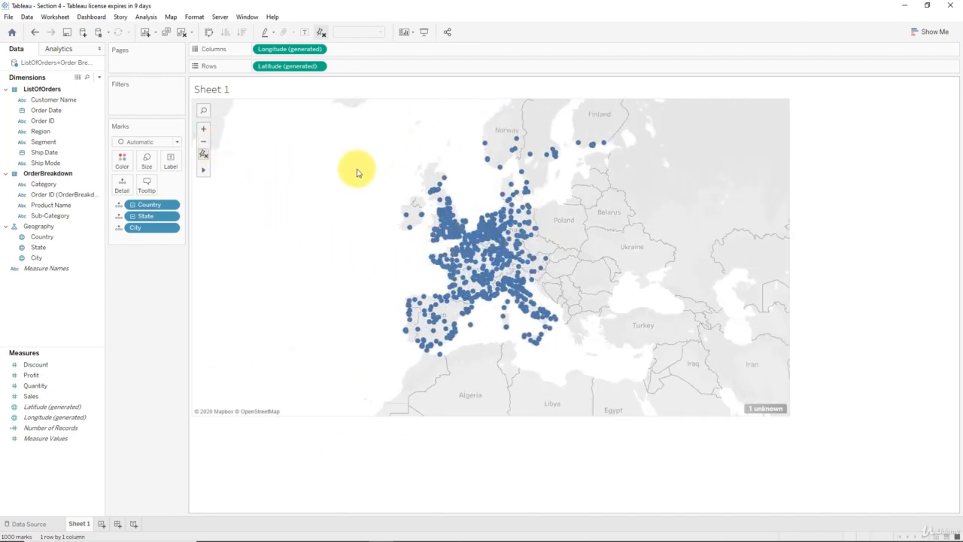
{"action": "left_click", "coordinate": [203, 129]}
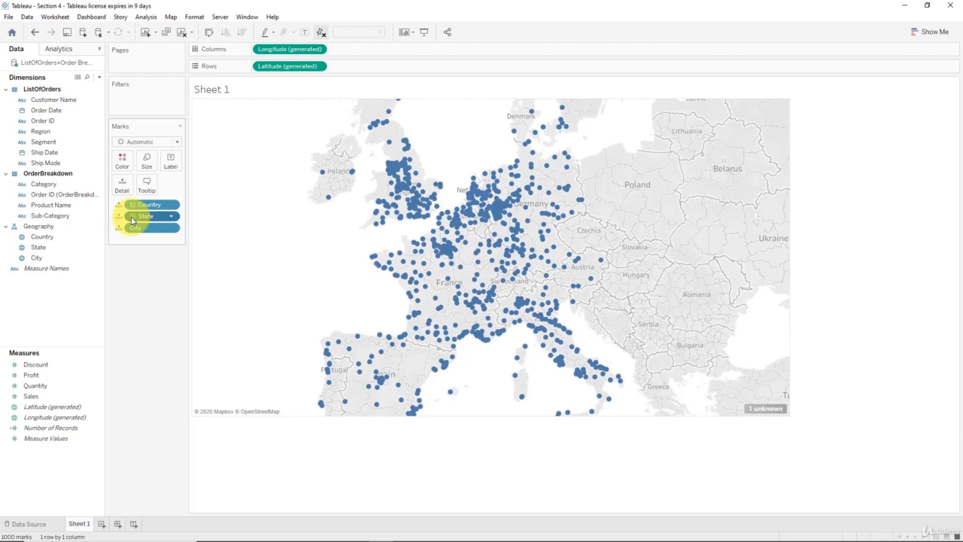
{"action": "left_click_drag", "start_coordinate": [132, 219], "coordinate": [286, 283]}
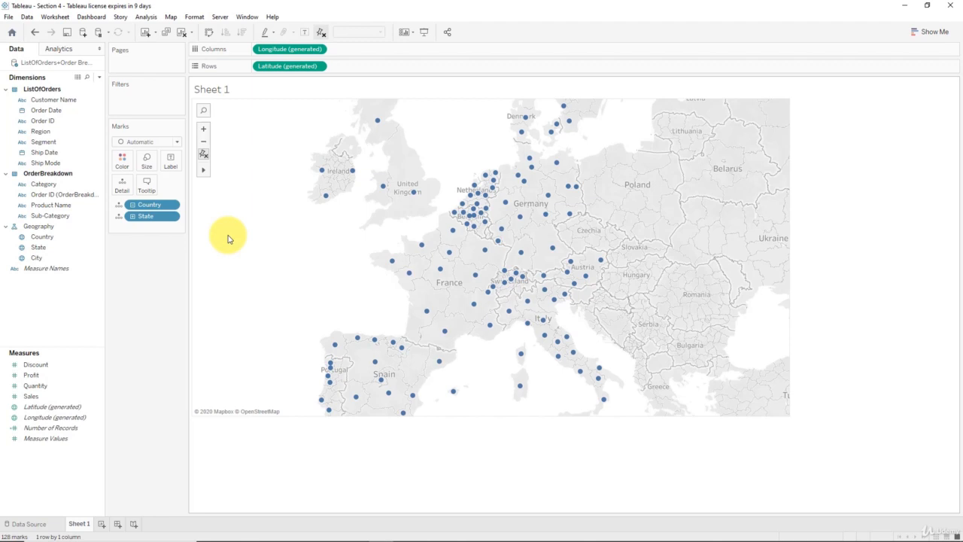
Step: Filter the map by the year of Order Date, keeping only 2012
{"action": "left_click_drag", "start_coordinate": [45, 110], "coordinate": [122, 104]}
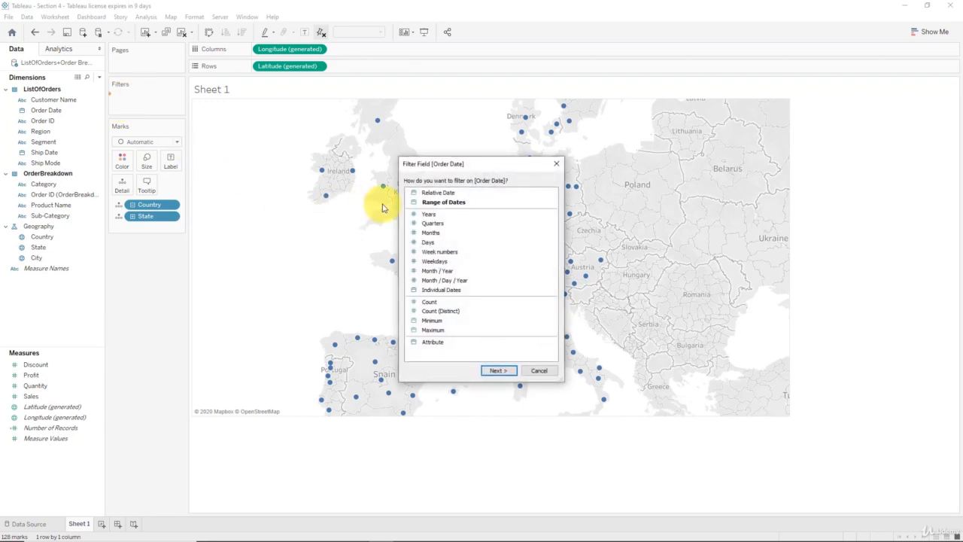
{"action": "left_click", "coordinate": [449, 215]}
{"action": "left_click", "coordinate": [499, 371]}
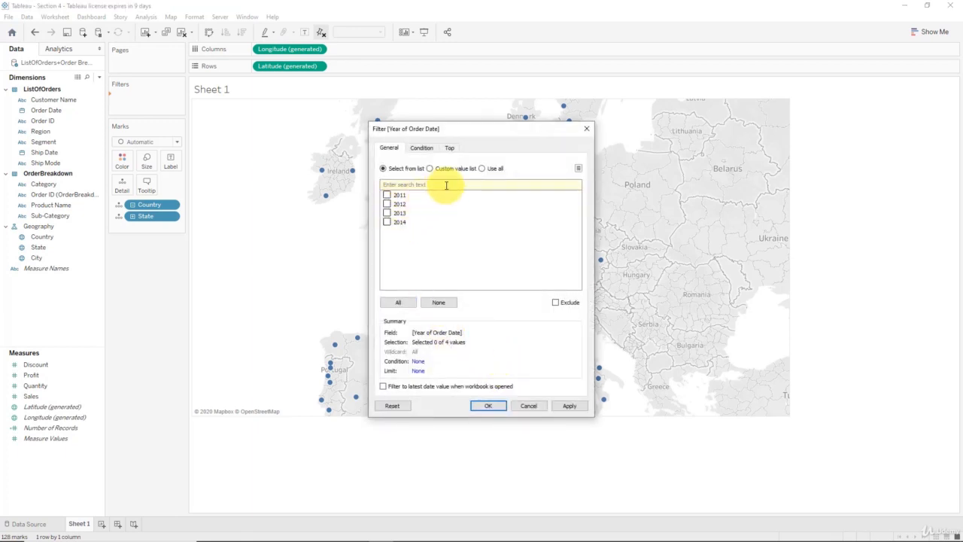
{"action": "left_click", "coordinate": [387, 195]}
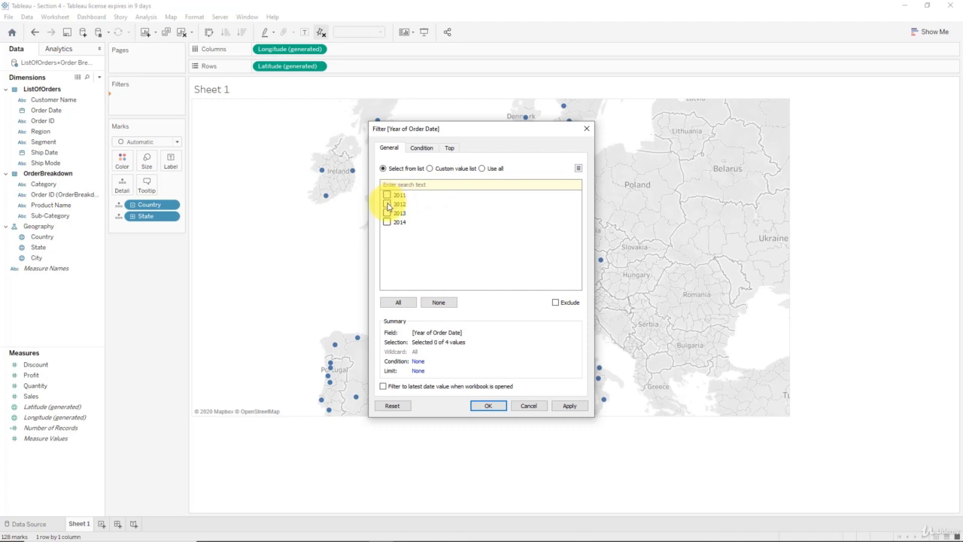
{"action": "left_click", "coordinate": [387, 204]}
{"action": "left_click", "coordinate": [489, 406]}
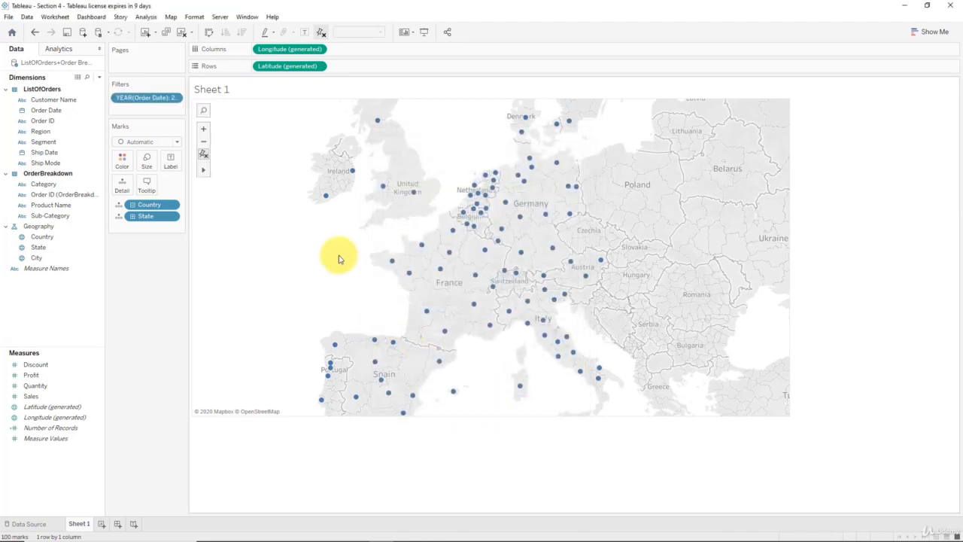
Step: Show the interactive filter for the Order Date year and place its card beneath the Marks card
{"action": "left_click", "coordinate": [172, 101]}
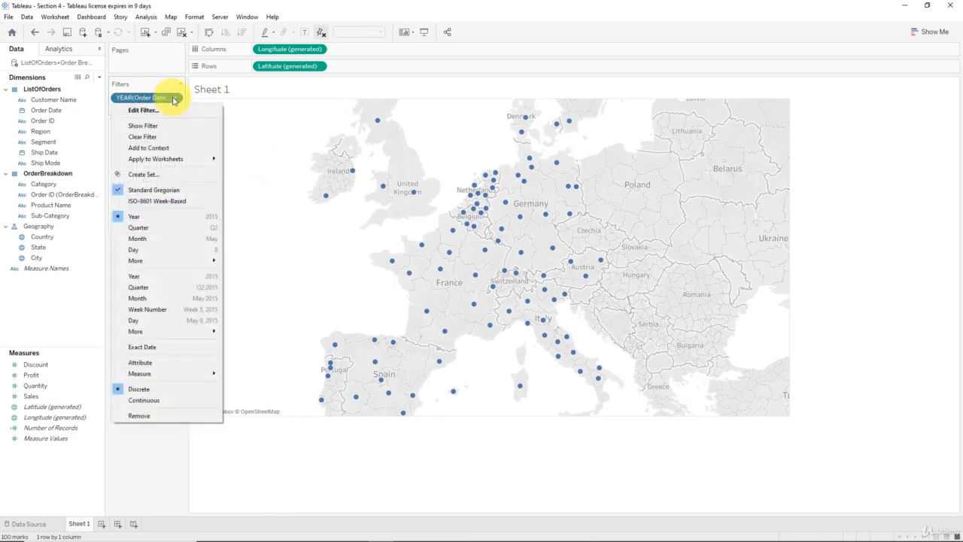
{"action": "left_click", "coordinate": [161, 123]}
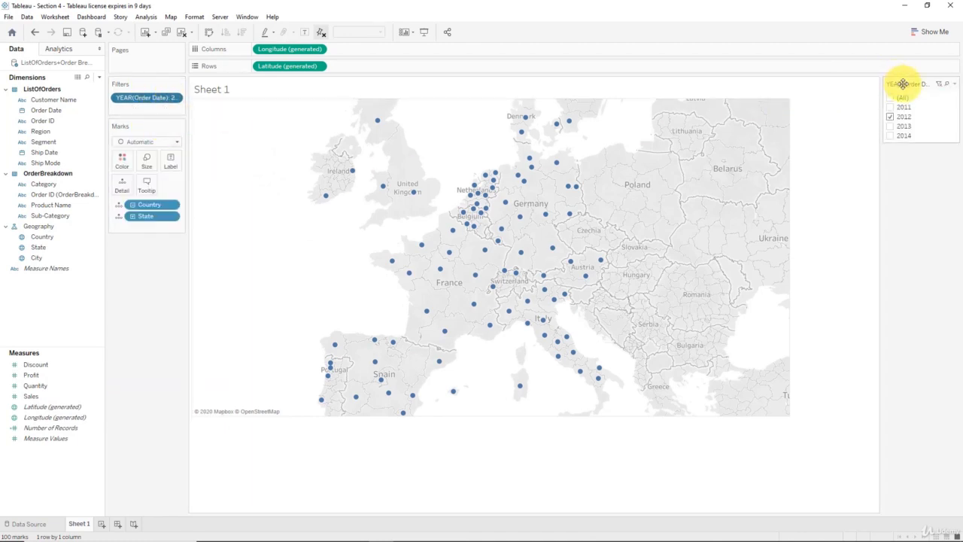
{"action": "left_click_drag", "start_coordinate": [898, 80], "coordinate": [141, 269]}
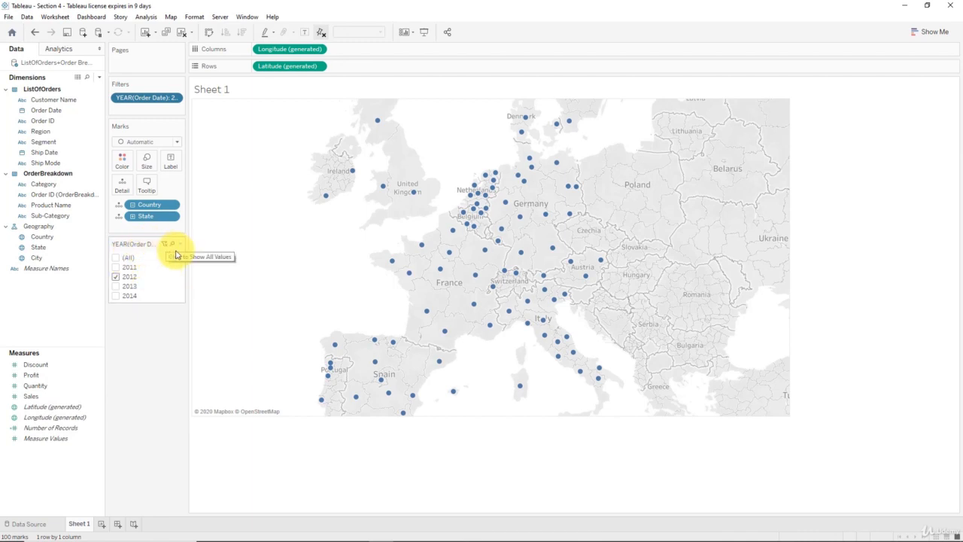
Step: Remove the "All" value from the Order Date year filter and change it to a Single Value (slider)
{"action": "left_click", "coordinate": [180, 244]}
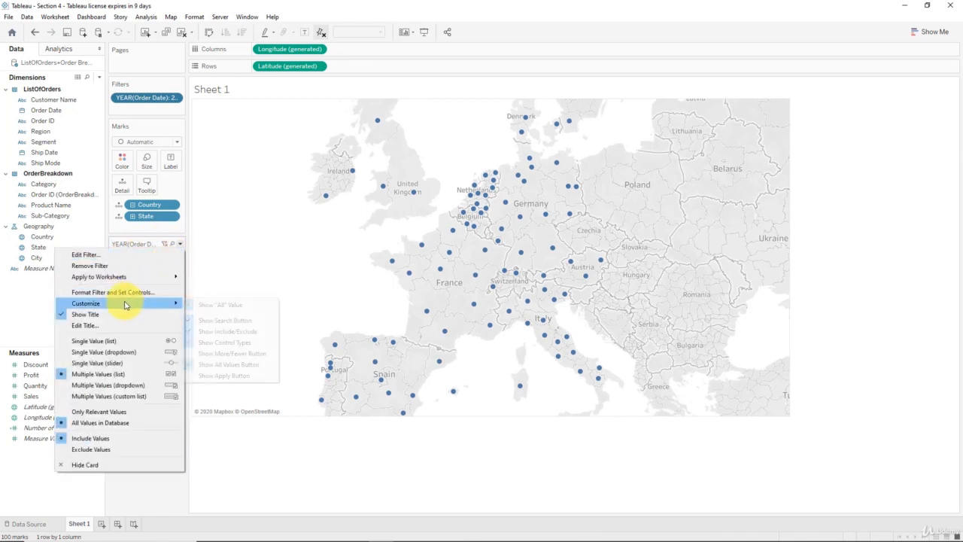
{"action": "left_click", "coordinate": [199, 310]}
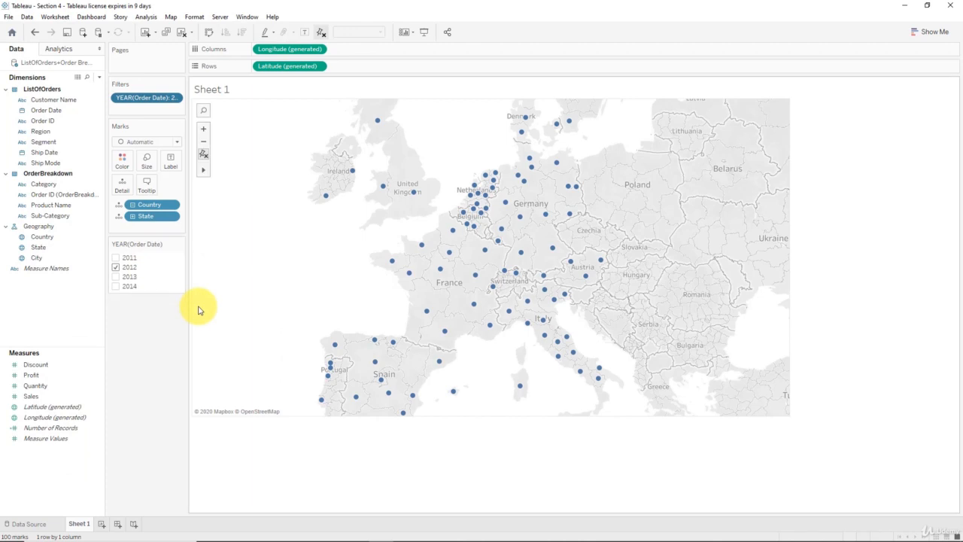
{"action": "left_click", "coordinate": [180, 244]}
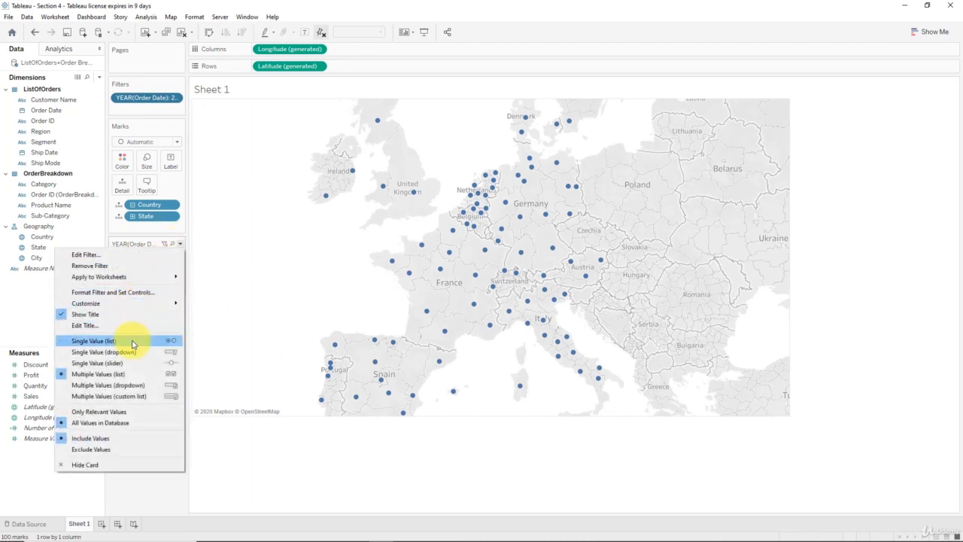
{"action": "left_click", "coordinate": [134, 363]}
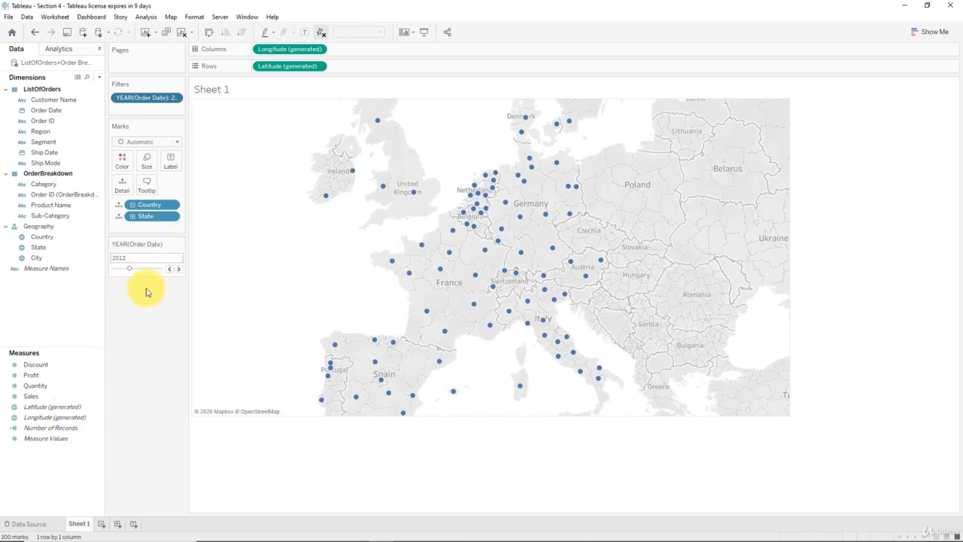
Step: Step the year slider up to 2014, back down to 2011, and return it to 2012 to compare the plotted states
{"action": "left_click", "coordinate": [179, 269]}
{"action": "left_click", "coordinate": [179, 269]}
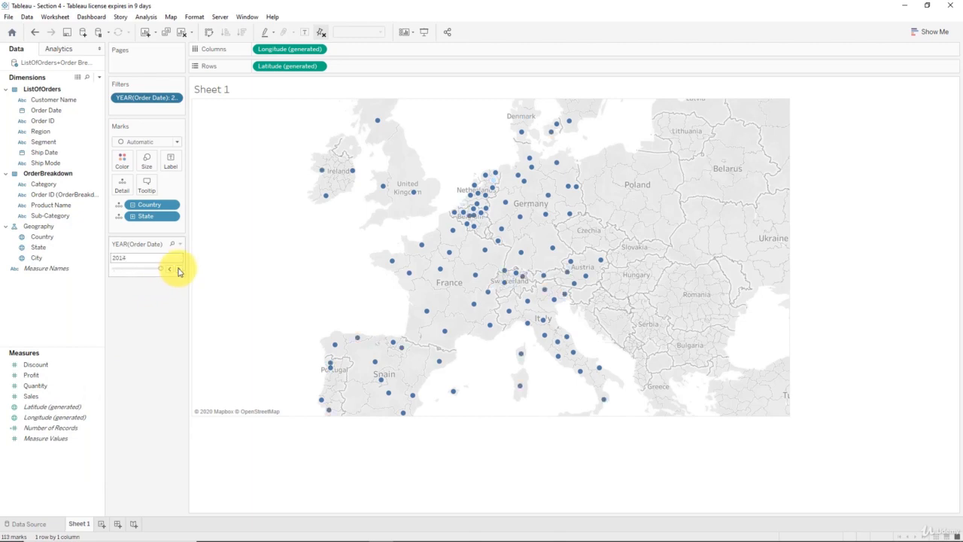
{"action": "left_click", "coordinate": [170, 270]}
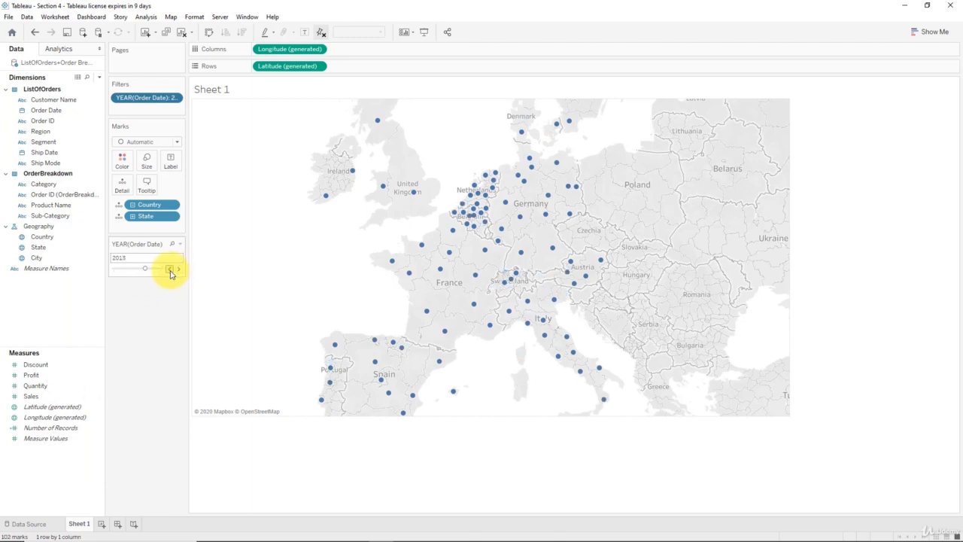
{"action": "left_click", "coordinate": [170, 270]}
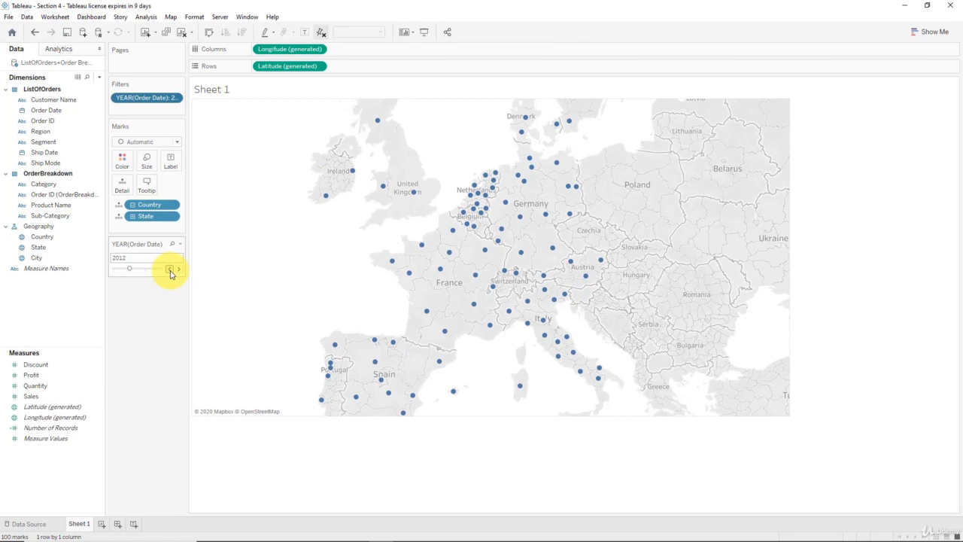
{"action": "left_click", "coordinate": [170, 270]}
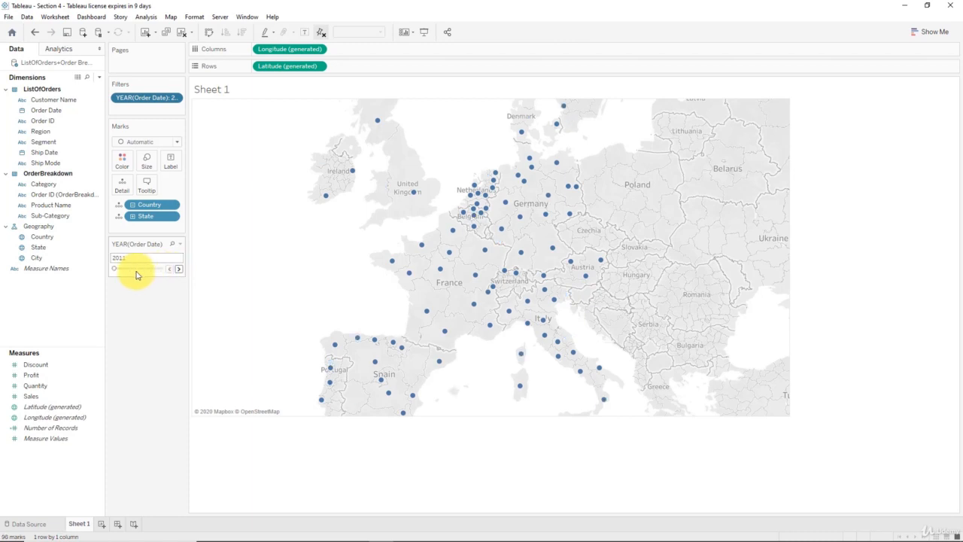
{"action": "left_click", "coordinate": [179, 269]}
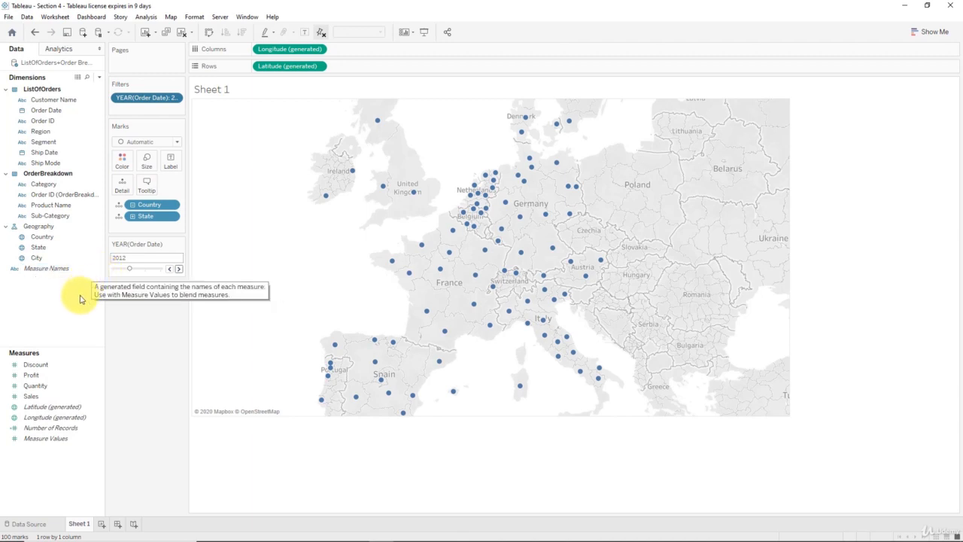
Step: Size the state marks by Sales and place the SUM(Sales) legend beneath the year filter
{"action": "left_click", "coordinate": [37, 398]}
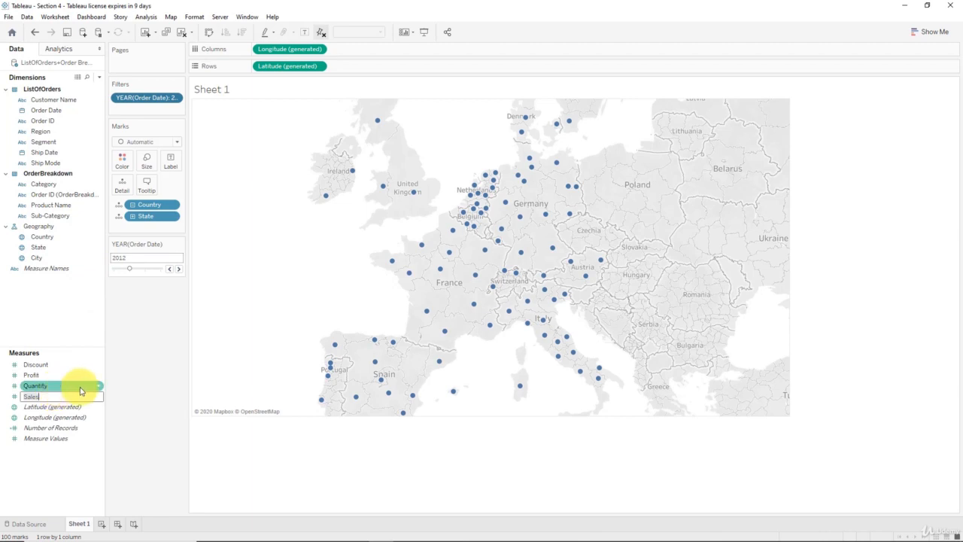
{"action": "left_click_drag", "start_coordinate": [79, 401], "coordinate": [148, 161]}
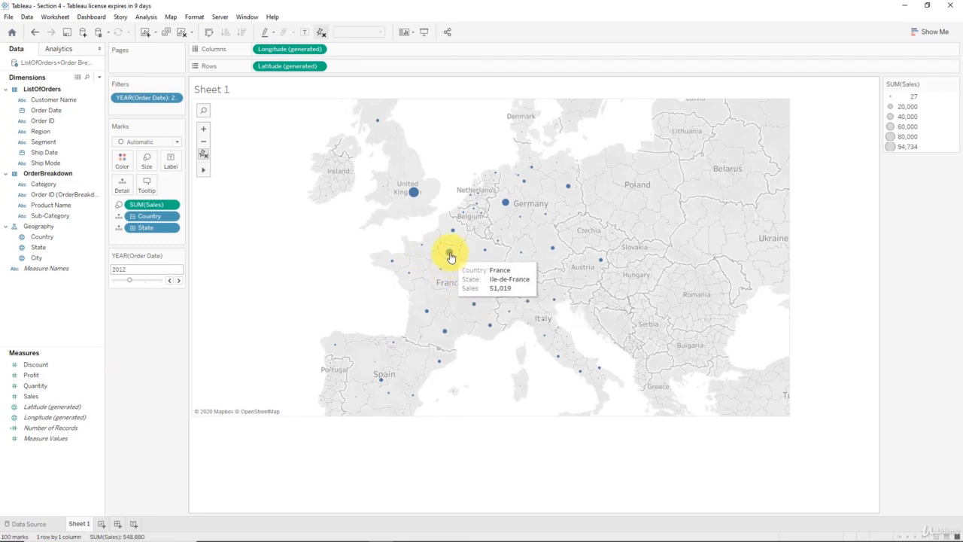
{"action": "mouse_move", "coordinate": [502, 213]}
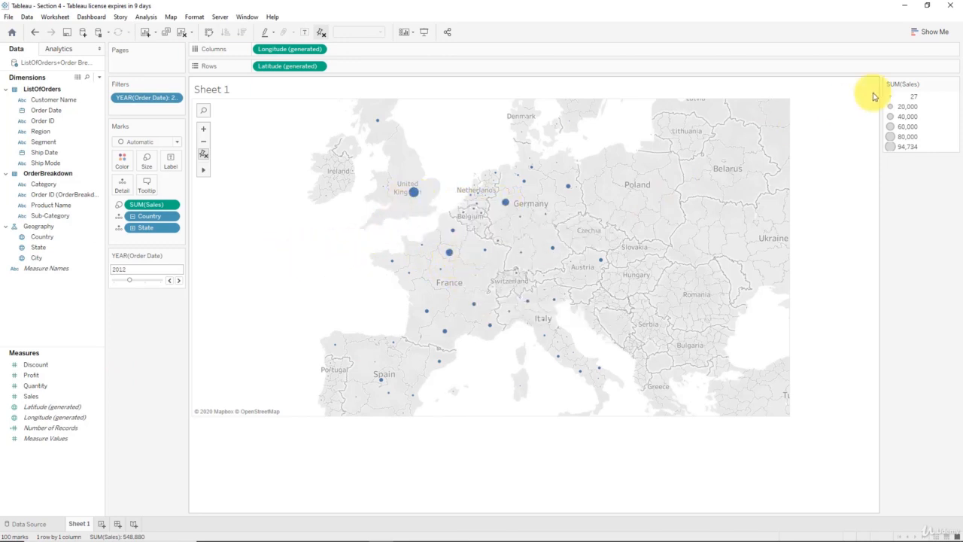
{"action": "left_click_drag", "start_coordinate": [902, 83], "coordinate": [155, 319]}
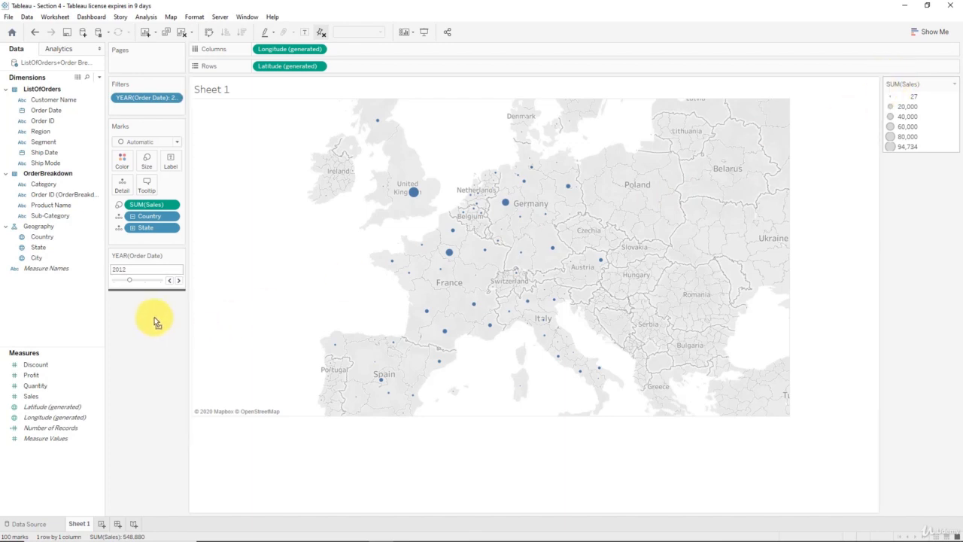
Step: Enlarge the overall size of the sales circles on the map
{"action": "left_click", "coordinate": [150, 164]}
{"action": "left_click_drag", "start_coordinate": [164, 185], "coordinate": [177, 186]}
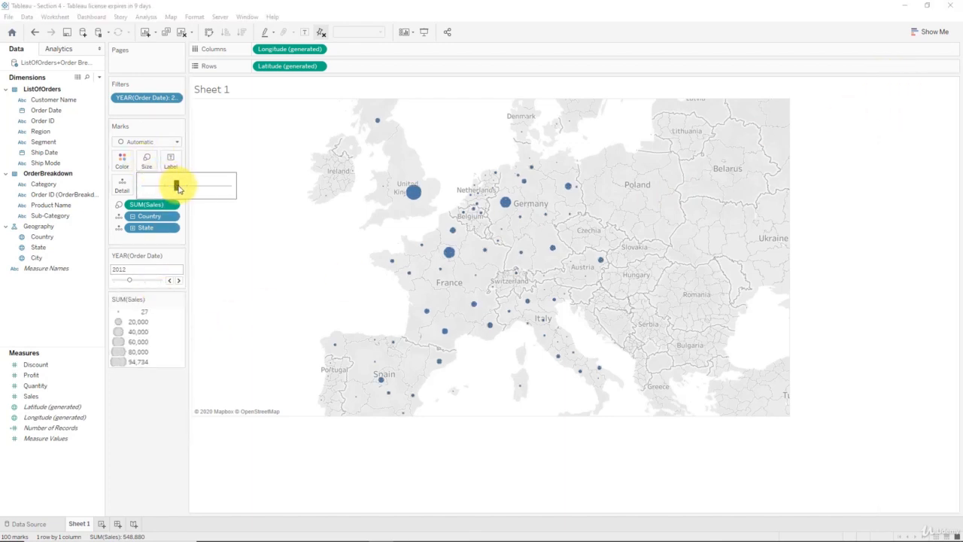
{"action": "left_click_drag", "start_coordinate": [193, 190], "coordinate": [185, 187]}
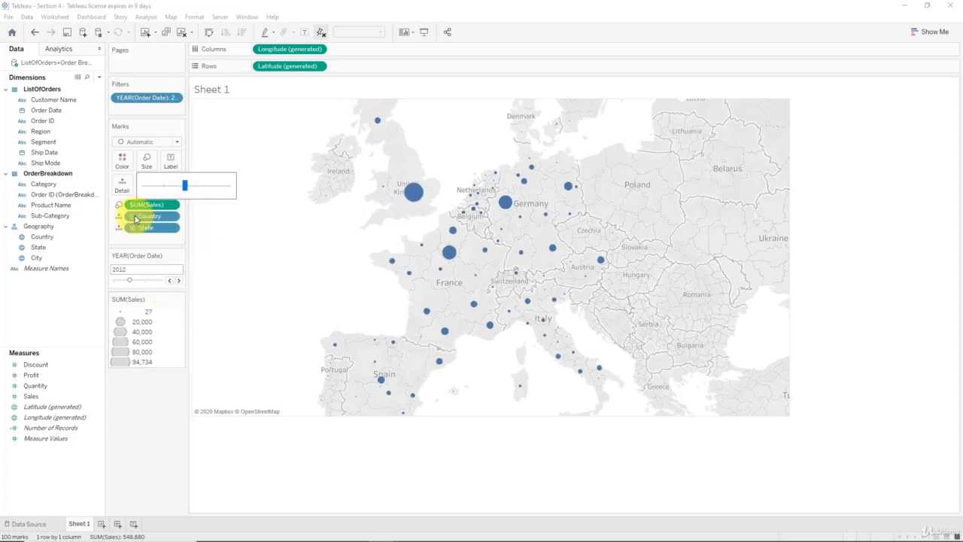
Step: Give the map circles a black border
{"action": "left_click", "coordinate": [123, 160]}
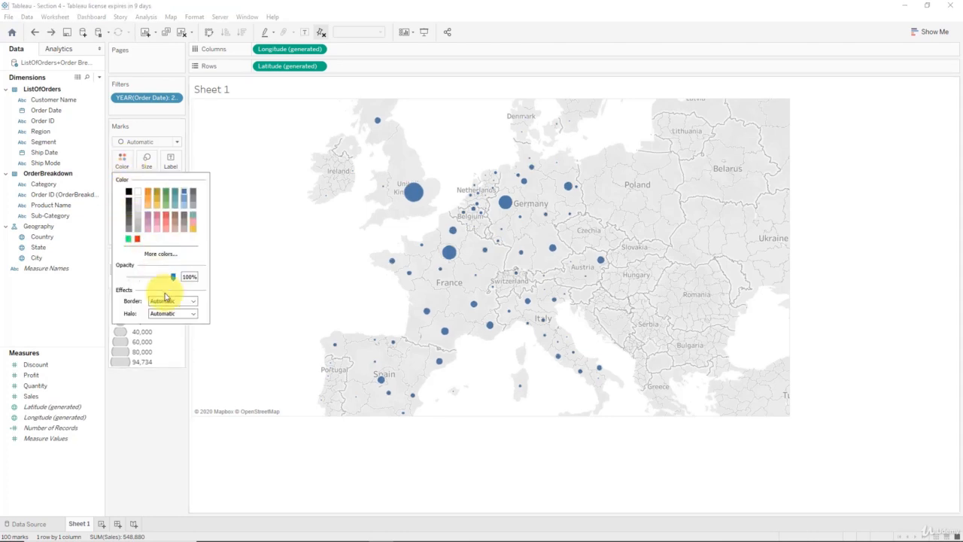
{"action": "left_click", "coordinate": [180, 313]}
{"action": "left_click", "coordinate": [158, 341]}
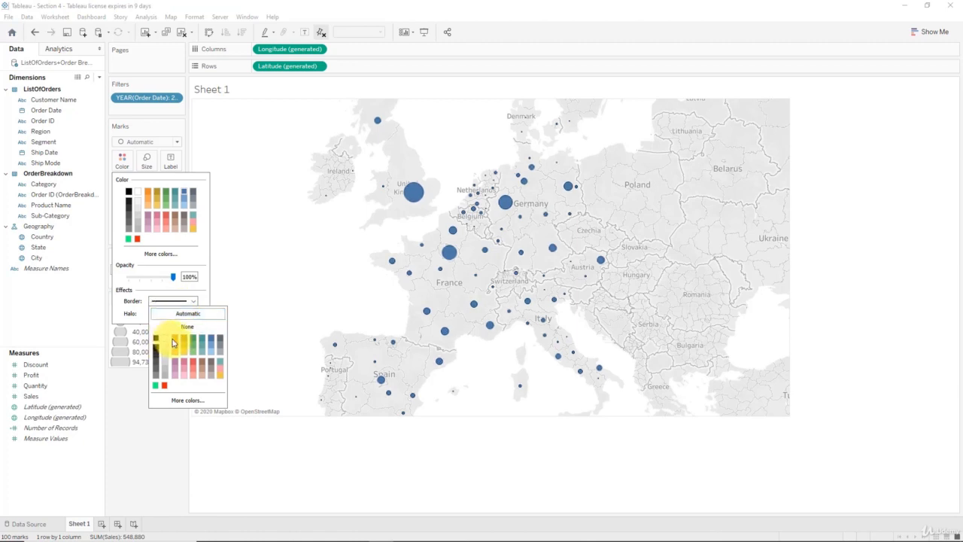
{"action": "left_click", "coordinate": [249, 250]}
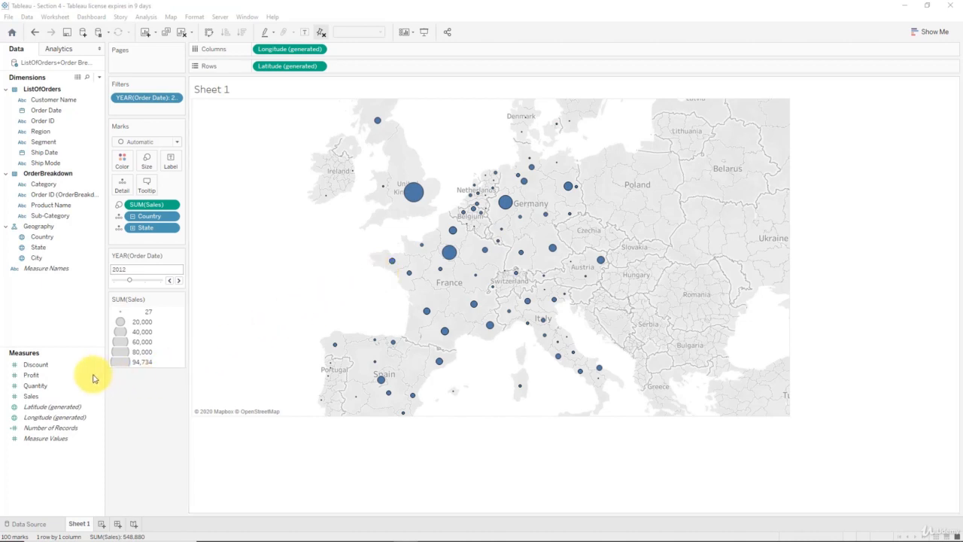
Step: Create a calculated field from the Profit measure and name it Profit Margin
{"action": "right_click", "coordinate": [49, 378]}
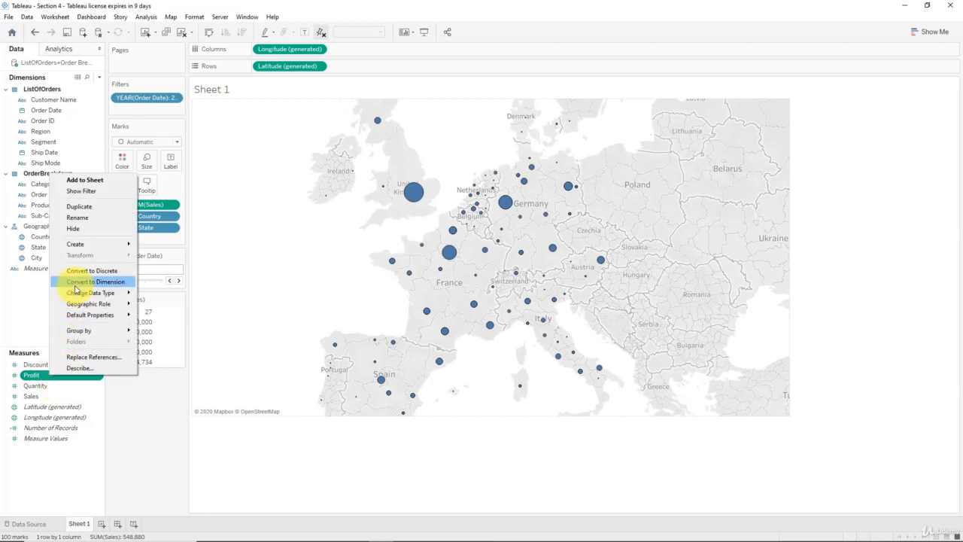
{"action": "mouse_move", "coordinate": [82, 244]}
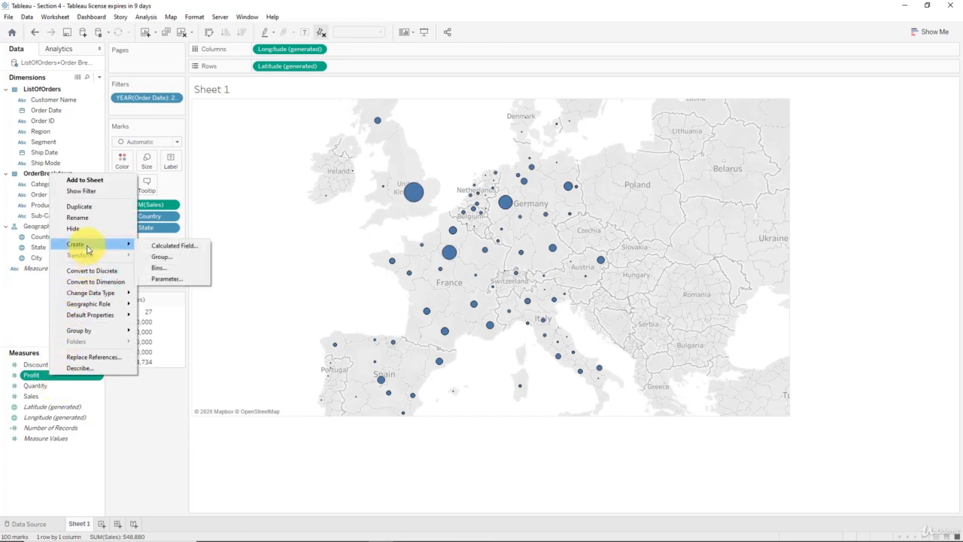
{"action": "left_click", "coordinate": [203, 248]}
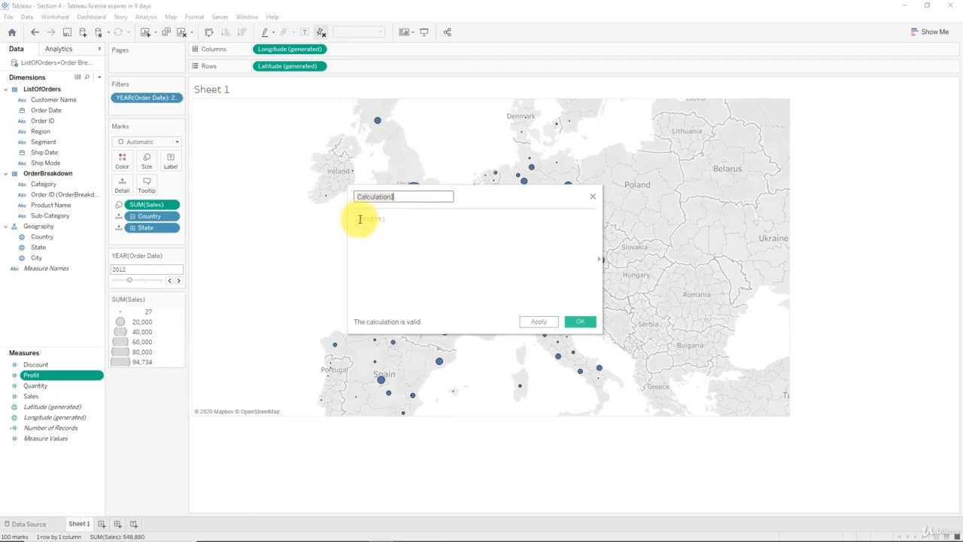
{"action": "key", "text": "BackSpace"}
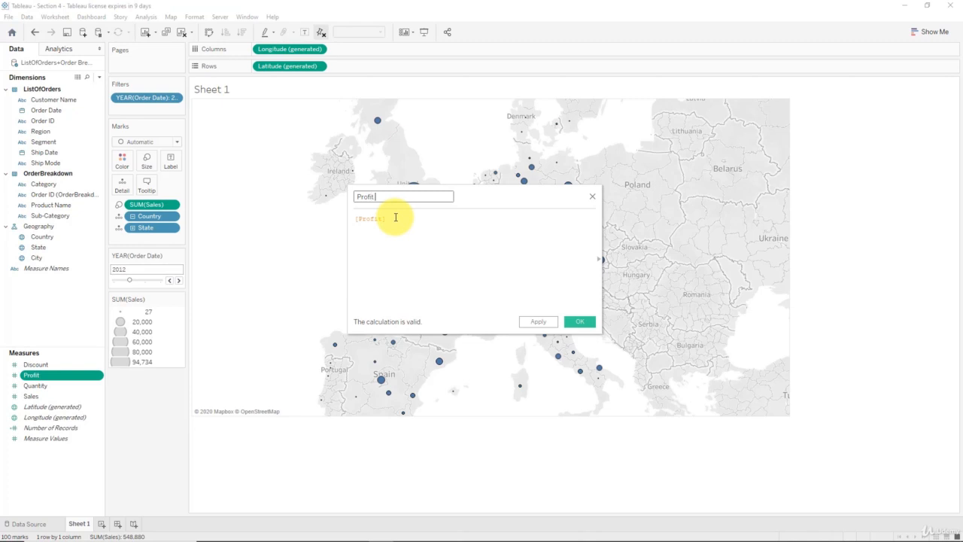
{"action": "type", "text": "Profit Margin"}
{"action": "key", "text": "Tab"}
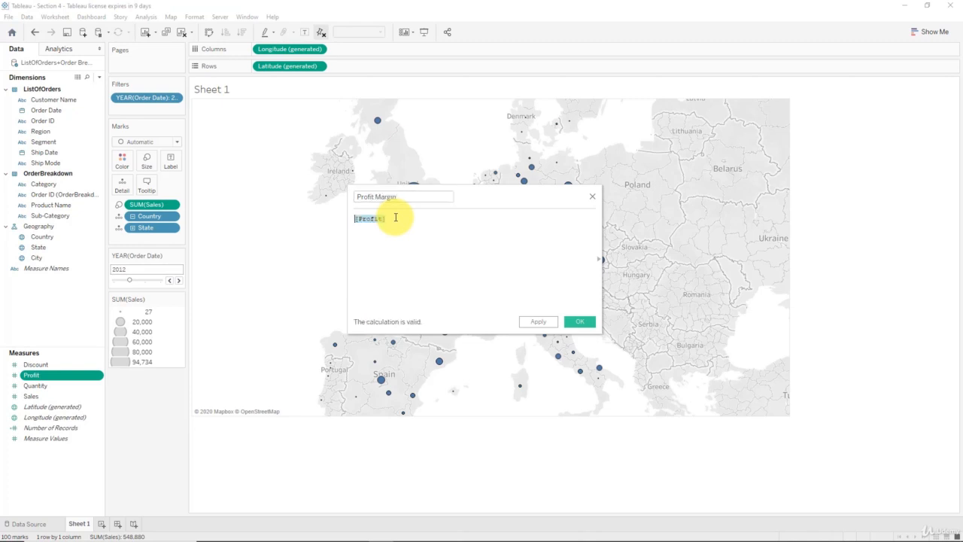
Step: Define the Profit Margin formula as Sum([Profit])/Sum([Sales]) and save the calculated field
{"action": "type", "text": "Sum"}
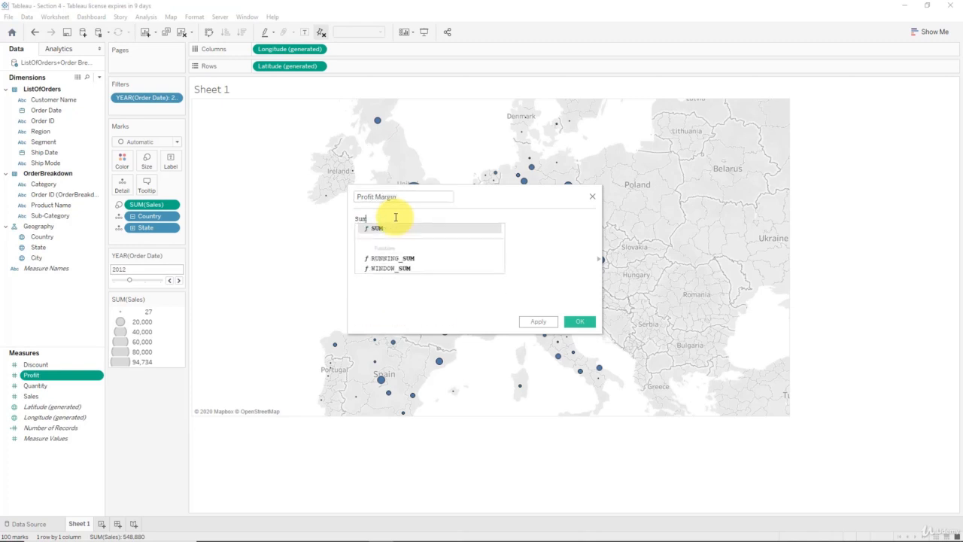
{"action": "type", "text": "(pr"}
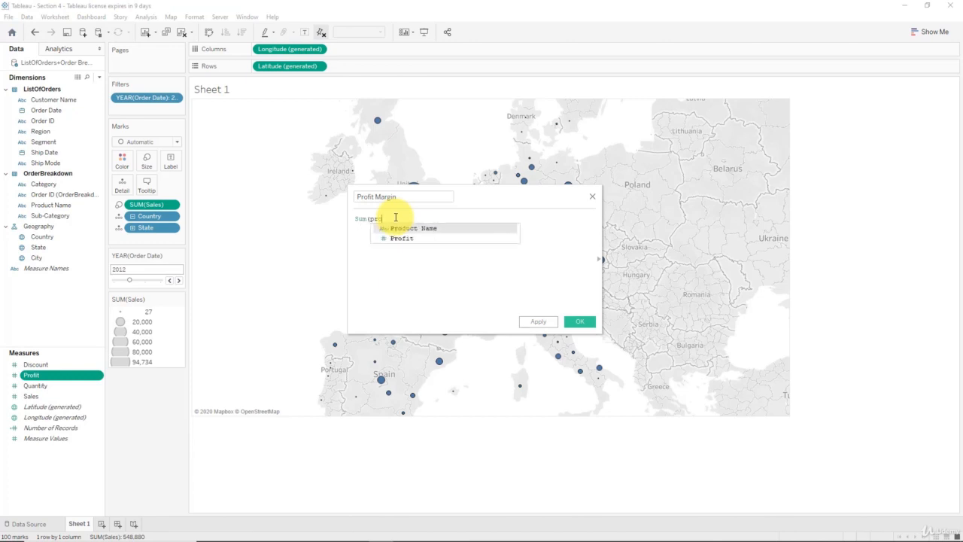
{"action": "type", "text": "o"}
{"action": "key", "text": "Down"}
{"action": "key", "text": "Return"}
{"action": "type", "text": ")"}
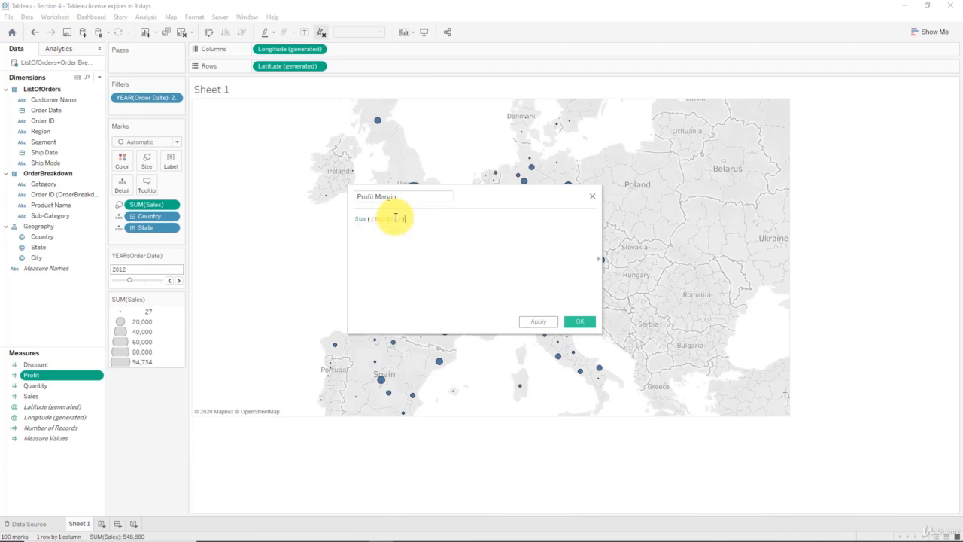
{"action": "type", "text": "/Sum(to"}
{"action": "key", "text": "BackSpace"}
{"action": "key", "text": "BackSpace"}
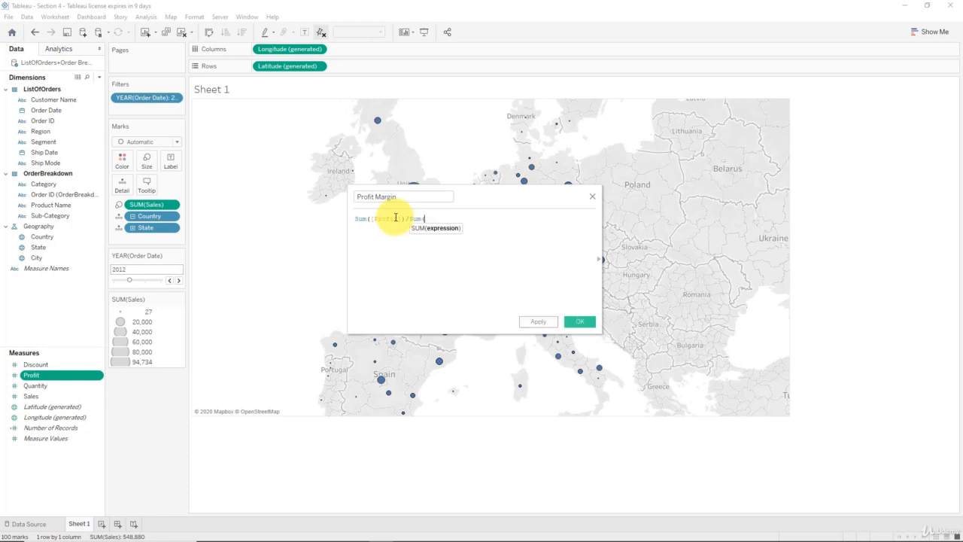
{"action": "type", "text": "sal"}
{"action": "key", "text": "Return"}
{"action": "type", "text": ")"}
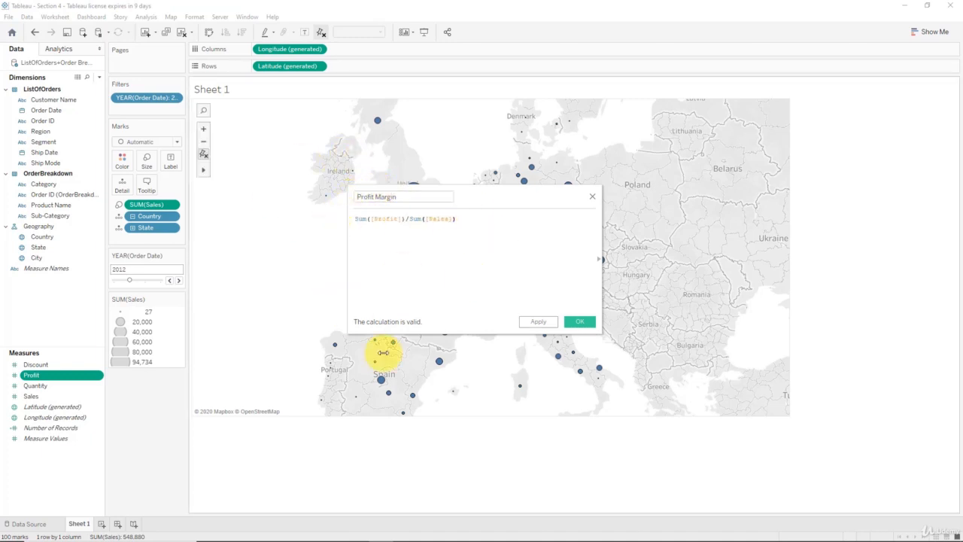
{"action": "left_click", "coordinate": [539, 322]}
{"action": "left_click", "coordinate": [578, 322]}
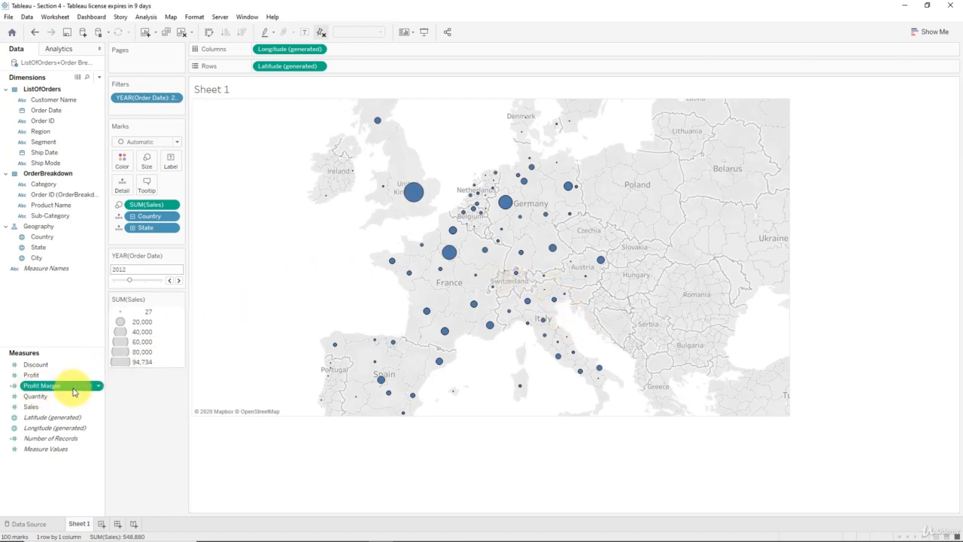
Step: Color the state circles by Profit Margin and place its color legend beneath the SUM(Sales) legend
{"action": "left_click_drag", "start_coordinate": [73, 392], "coordinate": [122, 167]}
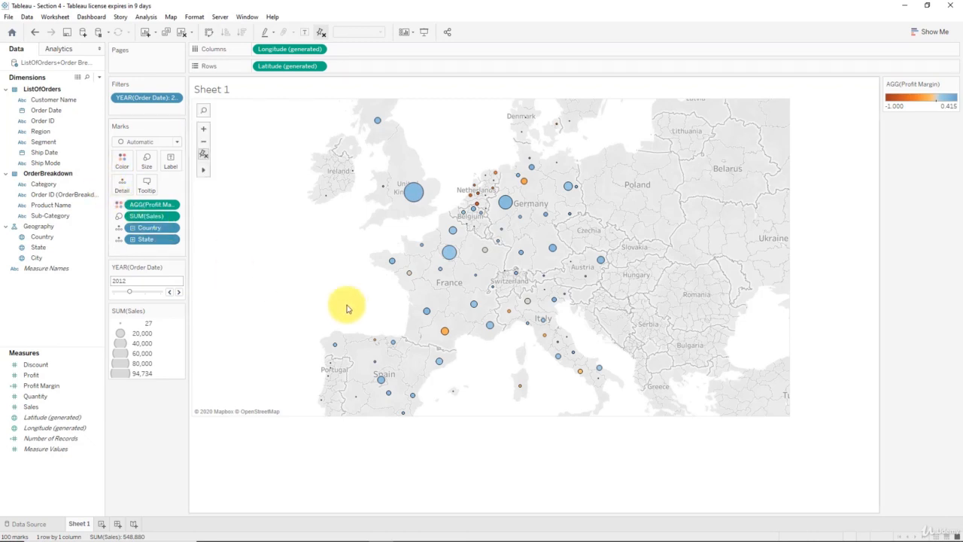
{"action": "mouse_move", "coordinate": [411, 195]}
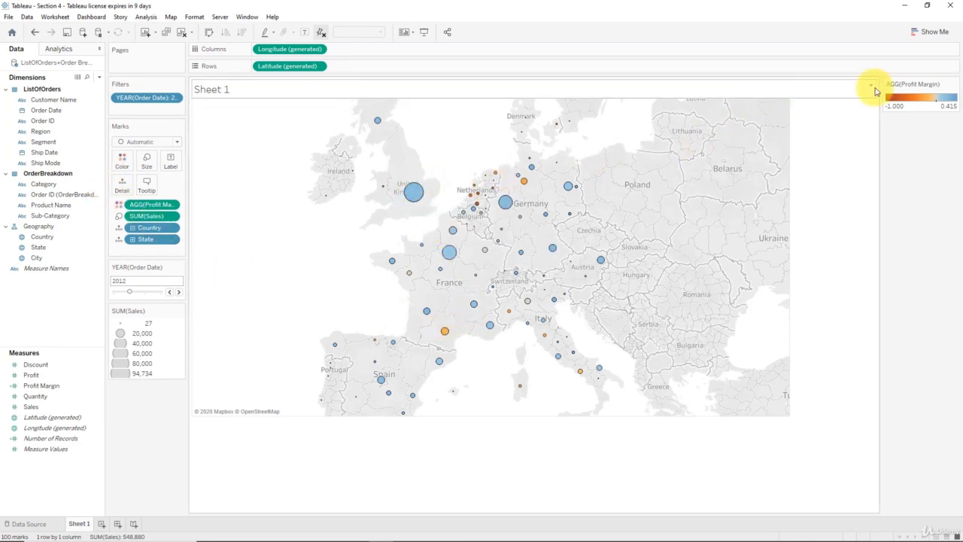
{"action": "left_click_drag", "start_coordinate": [106, 436], "coordinate": [144, 399]}
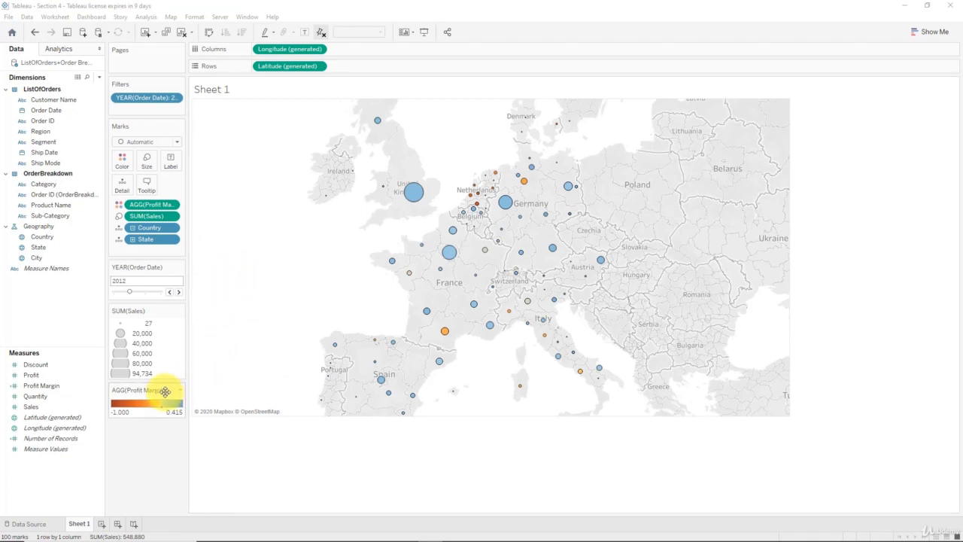
Step: Choose the Red-Blue Diverging palette for the Profit Margin colors
{"action": "left_click", "coordinate": [122, 159]}
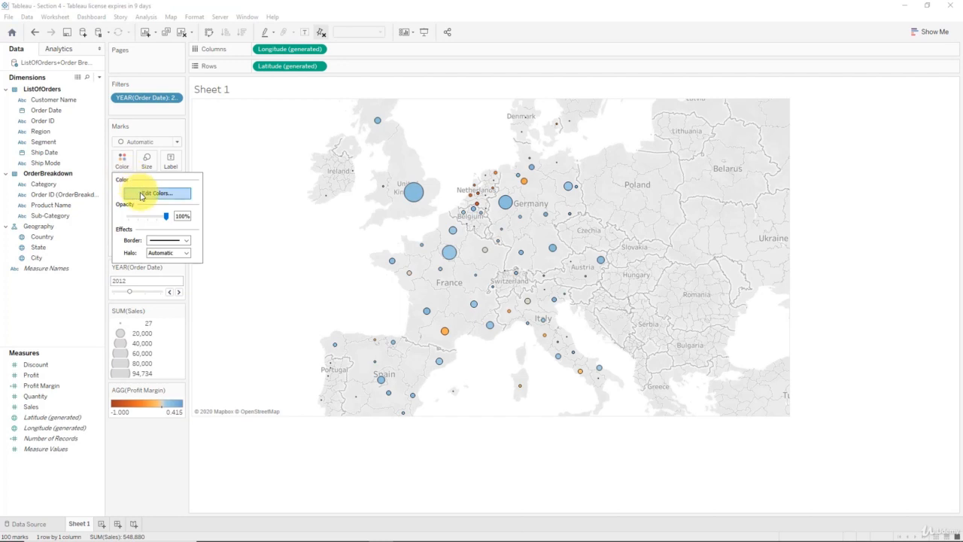
{"action": "left_click", "coordinate": [143, 194]}
{"action": "left_click", "coordinate": [457, 233]}
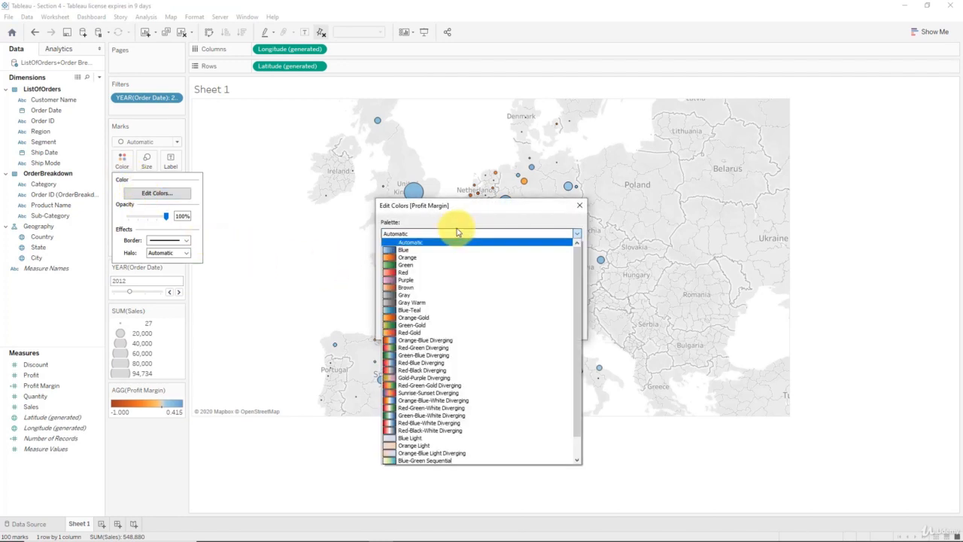
{"action": "left_click", "coordinate": [445, 364]}
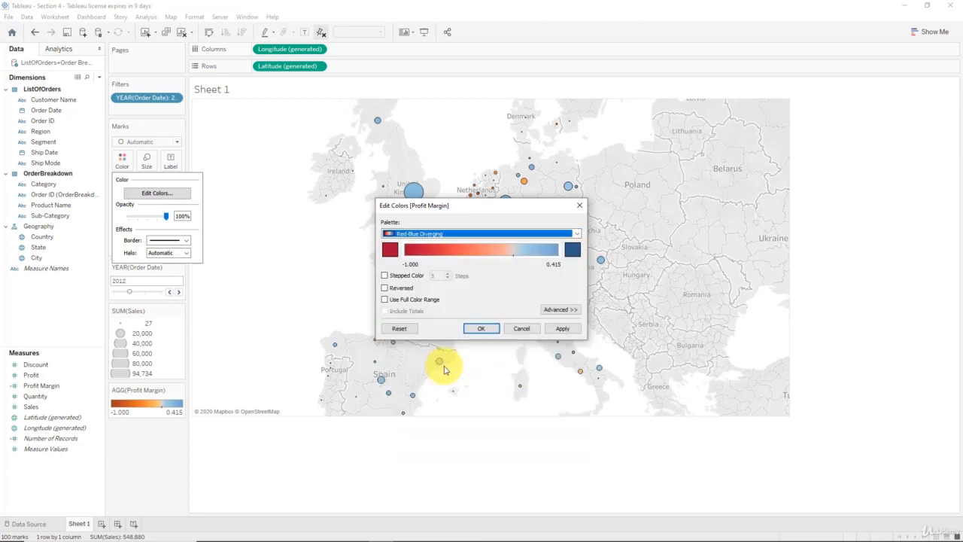
Step: Fix the Profit Margin color range to start at -0.5 and end at 0.5, and apply it
{"action": "left_click", "coordinate": [565, 311]}
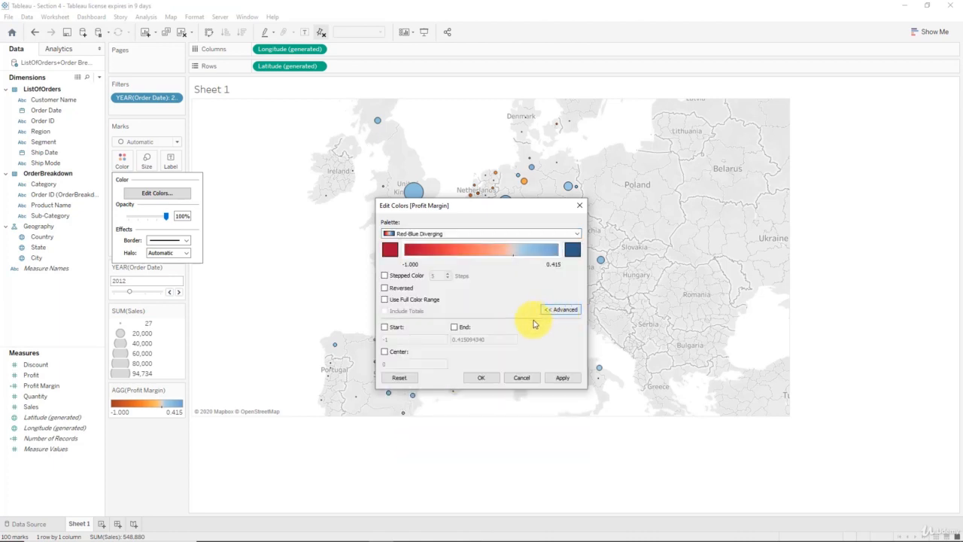
{"action": "left_click", "coordinate": [384, 327]}
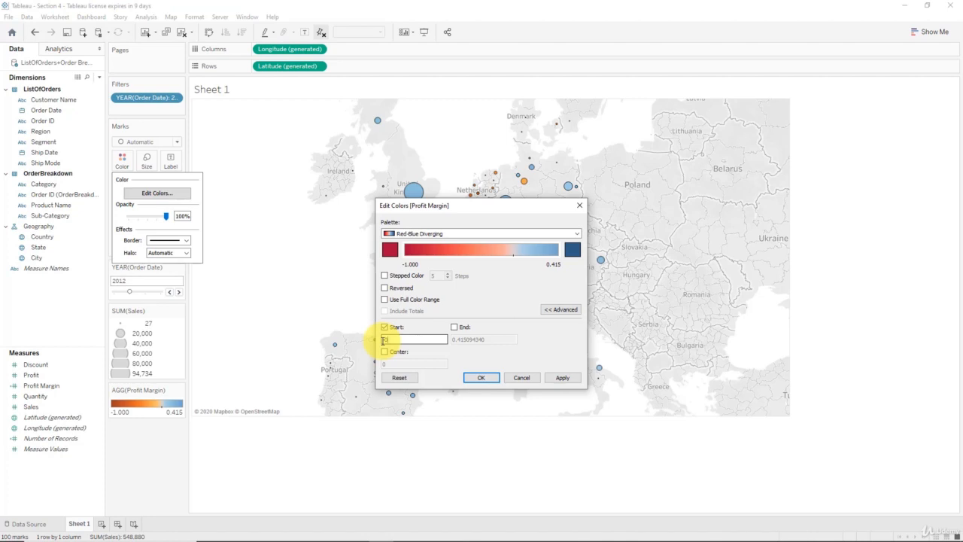
{"action": "key", "text": "Tab"}
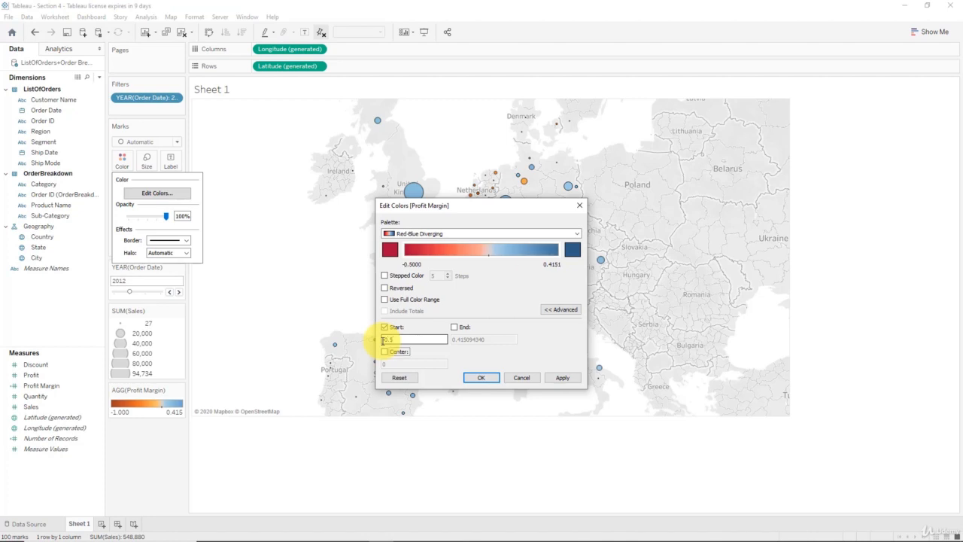
{"action": "left_click", "coordinate": [456, 328]}
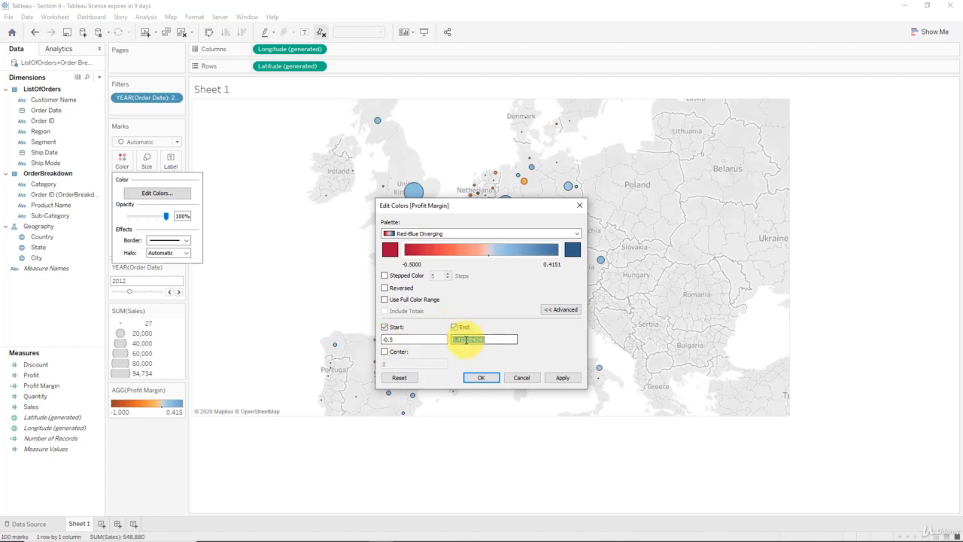
{"action": "type", "text": "0.5"}
{"action": "left_click", "coordinate": [563, 378]}
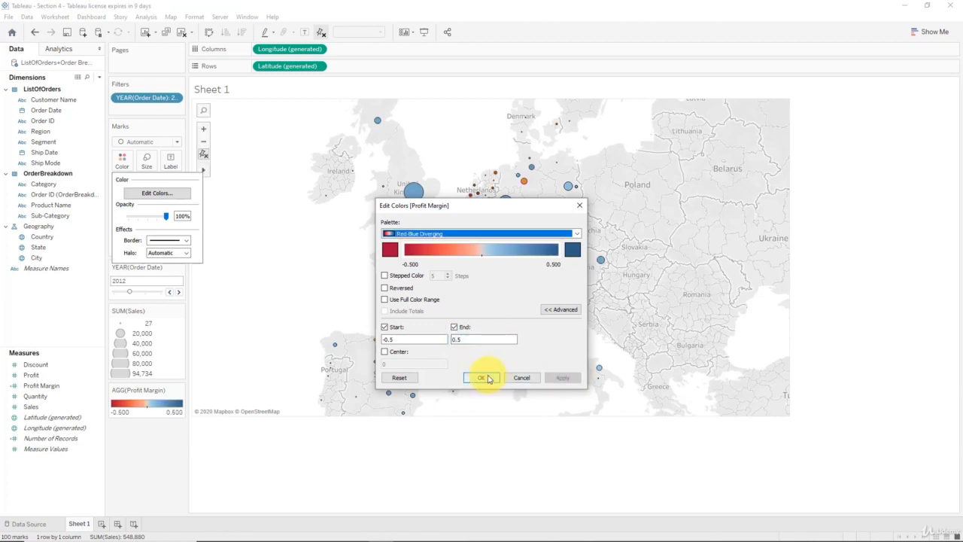
{"action": "left_click", "coordinate": [483, 378]}
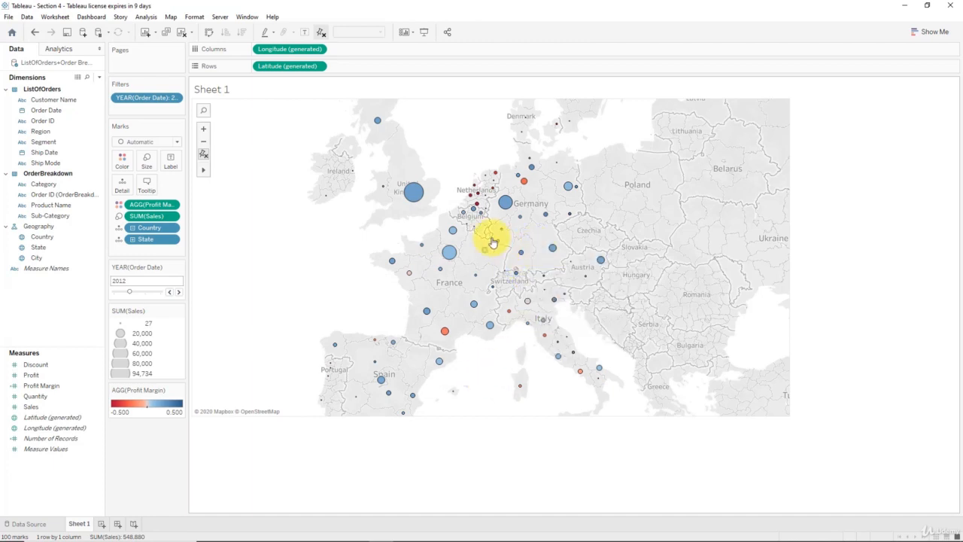
Step: Step the Order Date year up to 2014, down to 2011 and back to 2012 to compare profit margin colors
{"action": "mouse_move", "coordinate": [475, 197]}
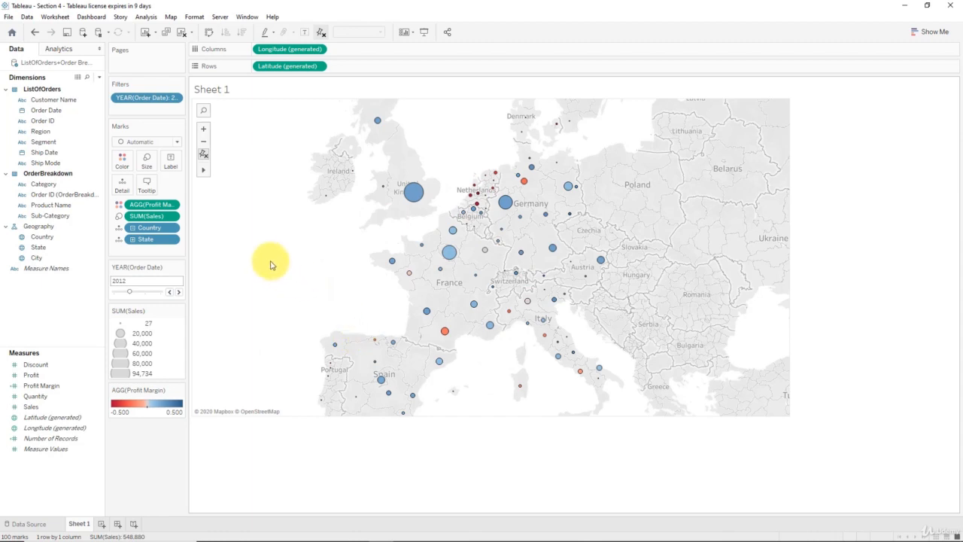
{"action": "left_click", "coordinate": [177, 293]}
{"action": "left_click", "coordinate": [178, 293]}
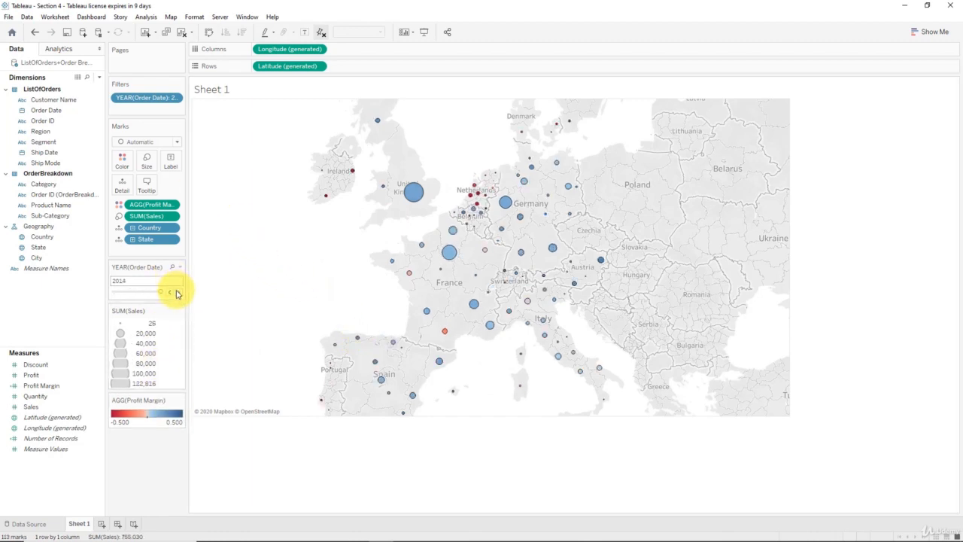
{"action": "left_click", "coordinate": [169, 292]}
{"action": "left_click", "coordinate": [169, 293]}
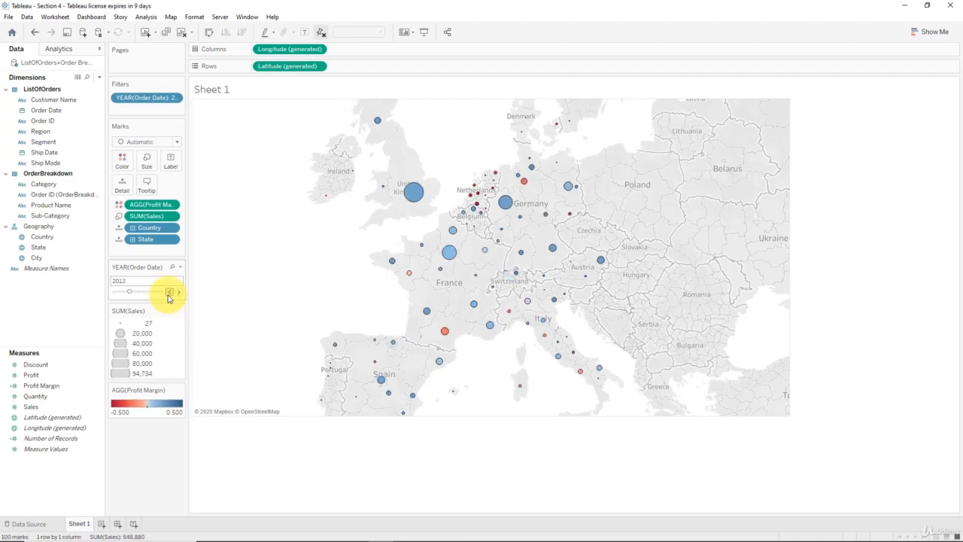
{"action": "left_click", "coordinate": [169, 293]}
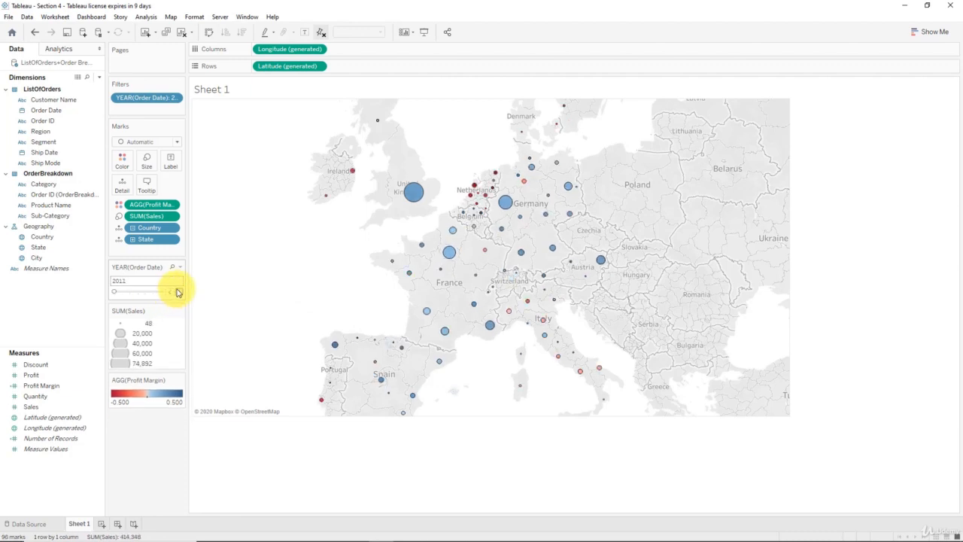
{"action": "left_click", "coordinate": [178, 293]}
Step: Examine the sales and profit margin details of individual state circles across England, Germany and France, and out to Scandinavia
{"action": "mouse_move", "coordinate": [418, 201]}
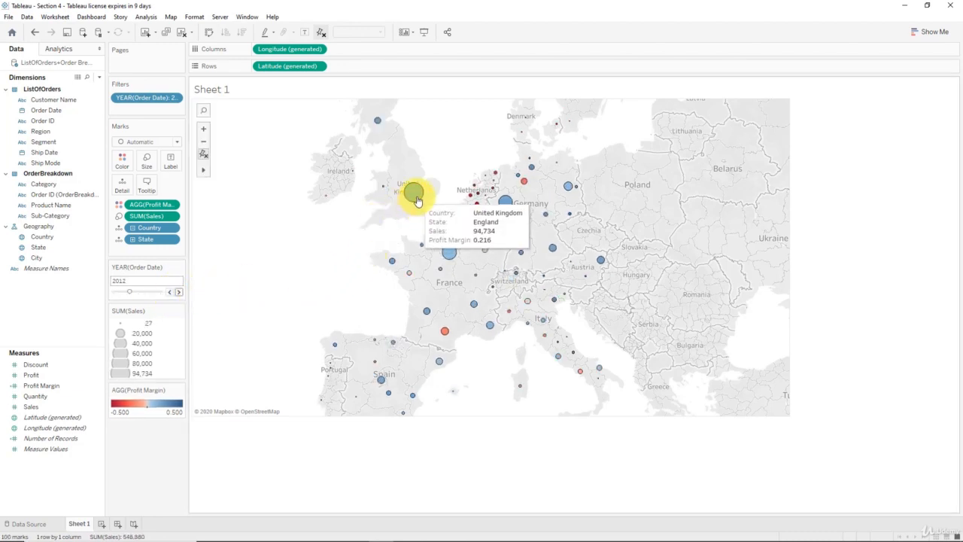
{"action": "mouse_move", "coordinate": [505, 209]}
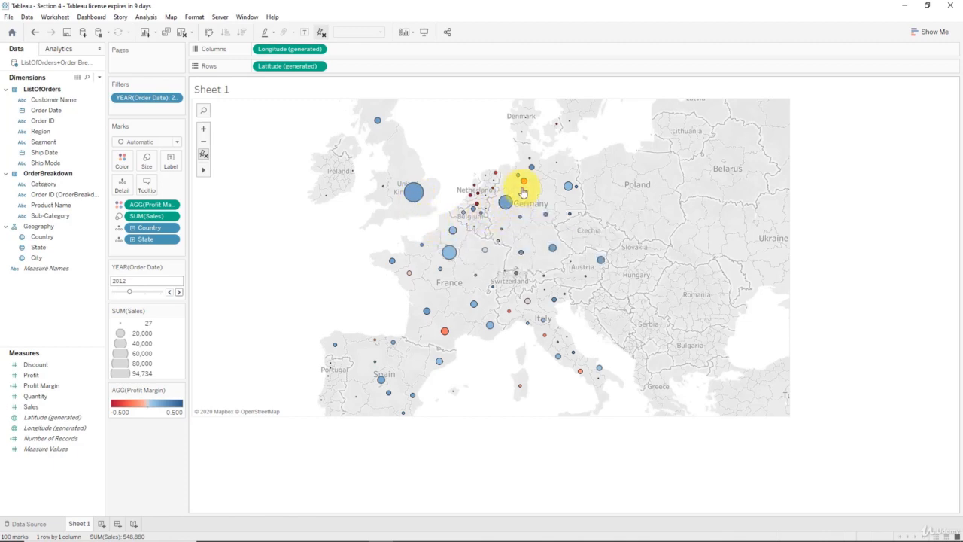
{"action": "mouse_move", "coordinate": [524, 189]}
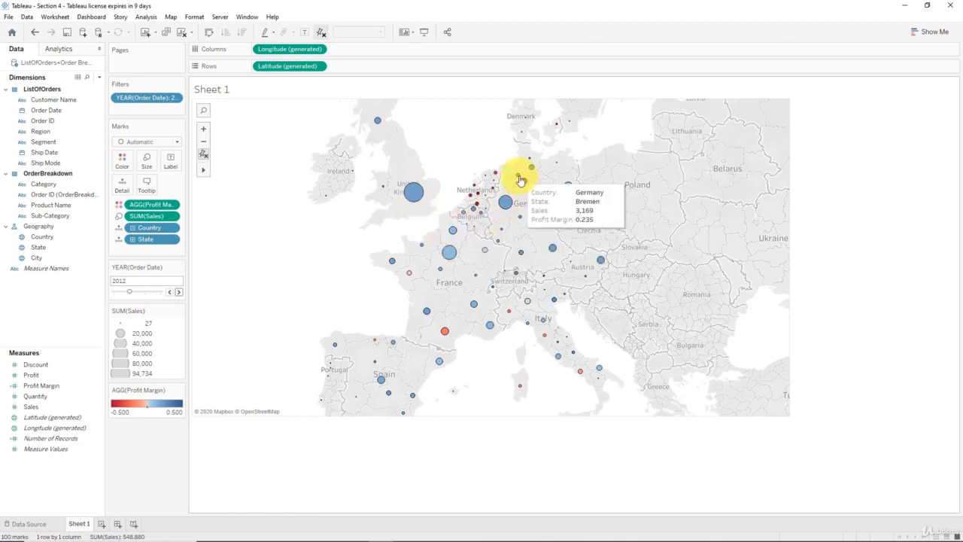
{"action": "mouse_move", "coordinate": [530, 166]}
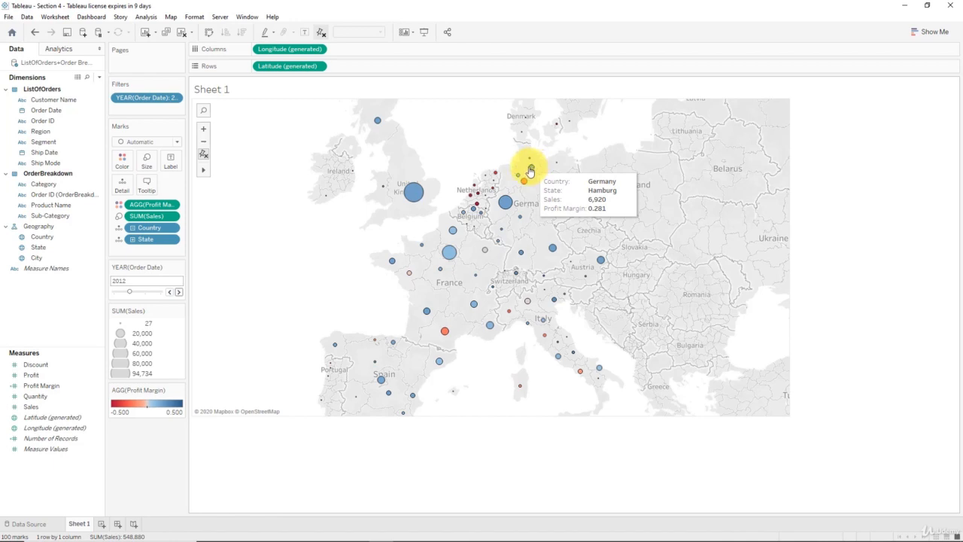
{"action": "mouse_move", "coordinate": [450, 253]}
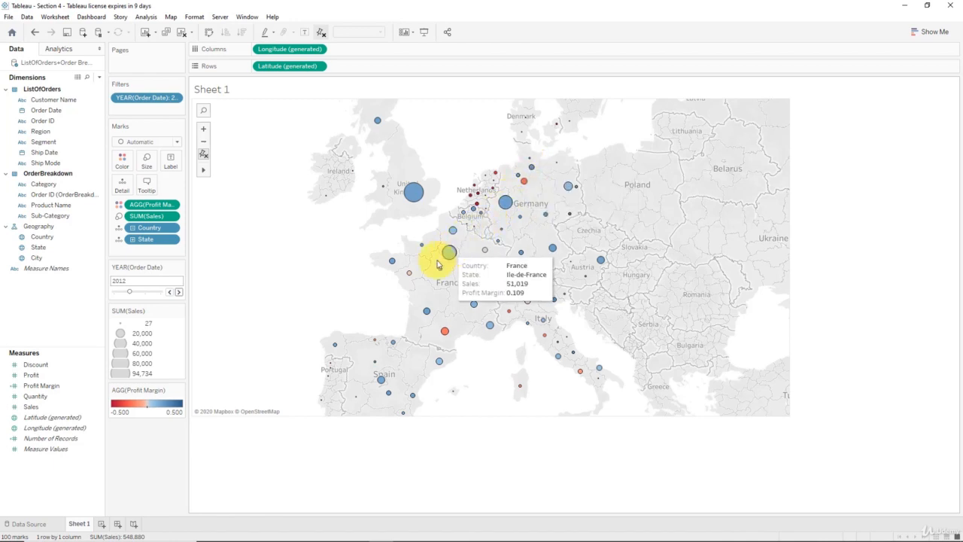
{"action": "mouse_move", "coordinate": [430, 311]}
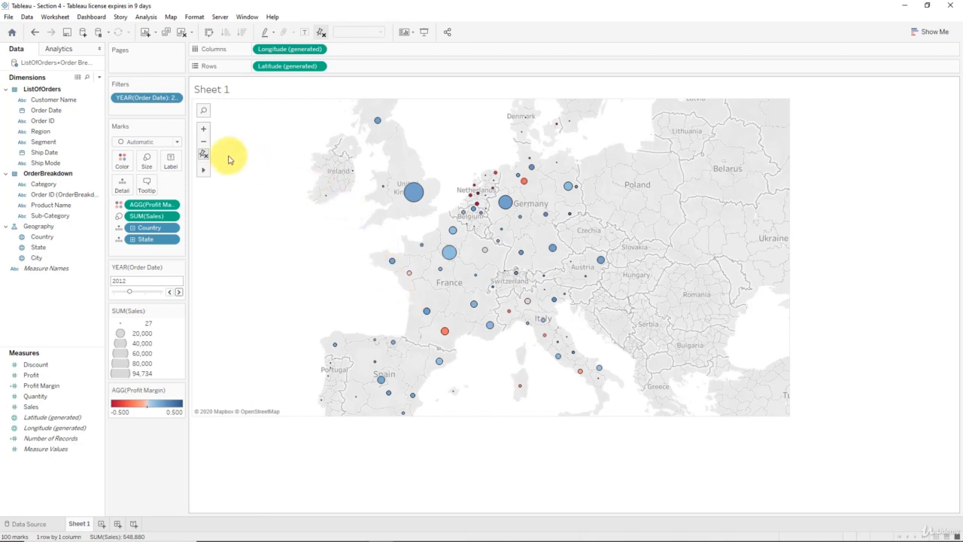
{"action": "left_click", "coordinate": [203, 141]}
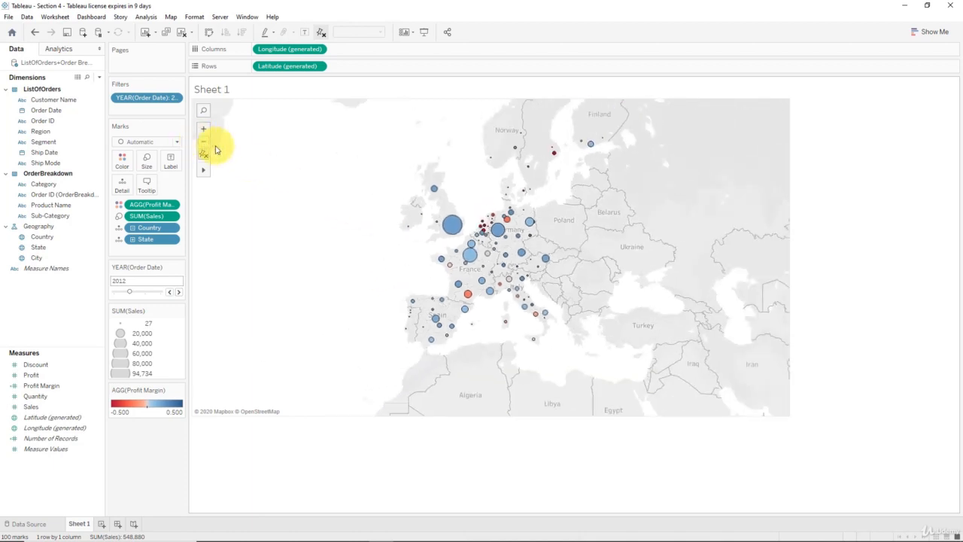
{"action": "left_click", "coordinate": [204, 142]}
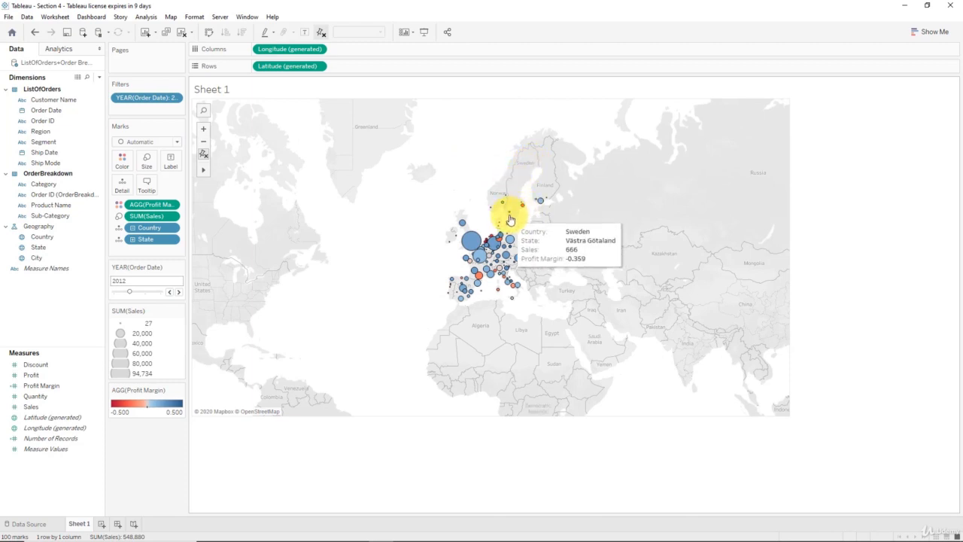
Step: Step the Order Date year up to 2014 and back to 2013 to compare the state circles
{"action": "mouse_move", "coordinate": [539, 205]}
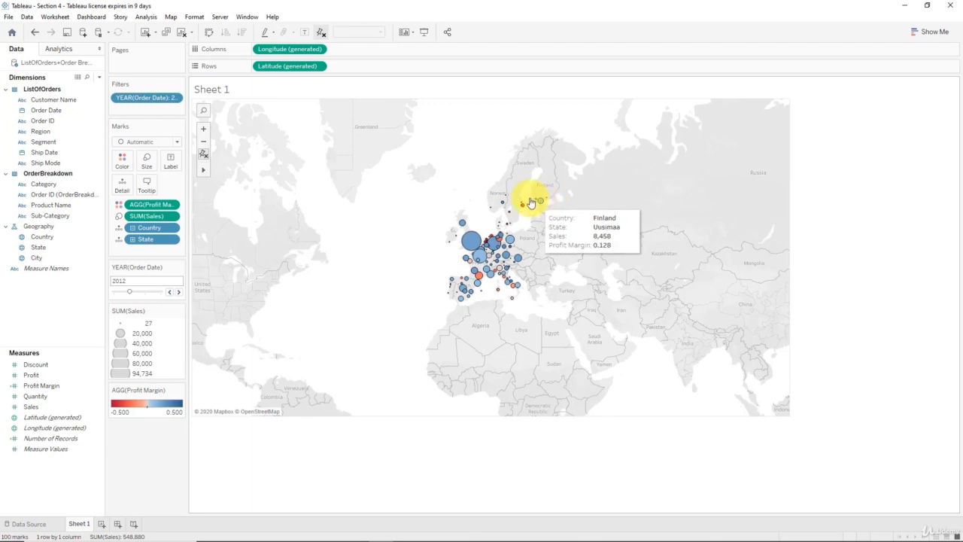
{"action": "left_click", "coordinate": [179, 292]}
{"action": "left_click", "coordinate": [179, 293]}
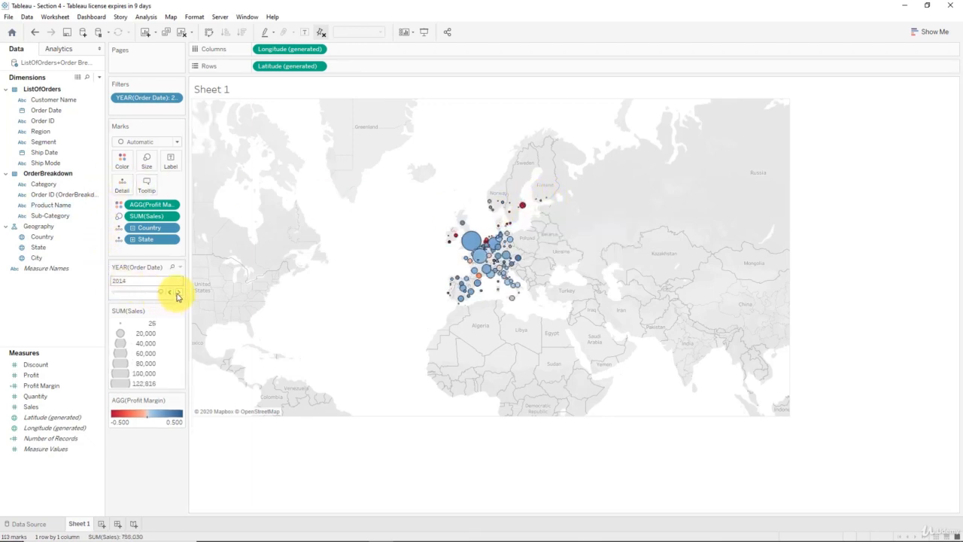
{"action": "left_click", "coordinate": [178, 293]}
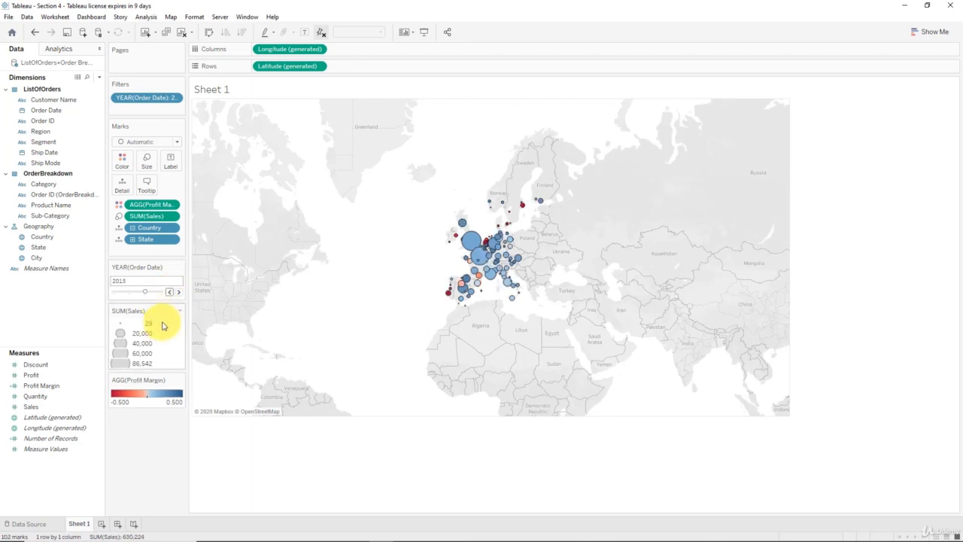
Step: Enlarge the map around Western and Central Europe and examine the 2013 state circles, including those in Italy
{"action": "mouse_move", "coordinate": [222, 177]}
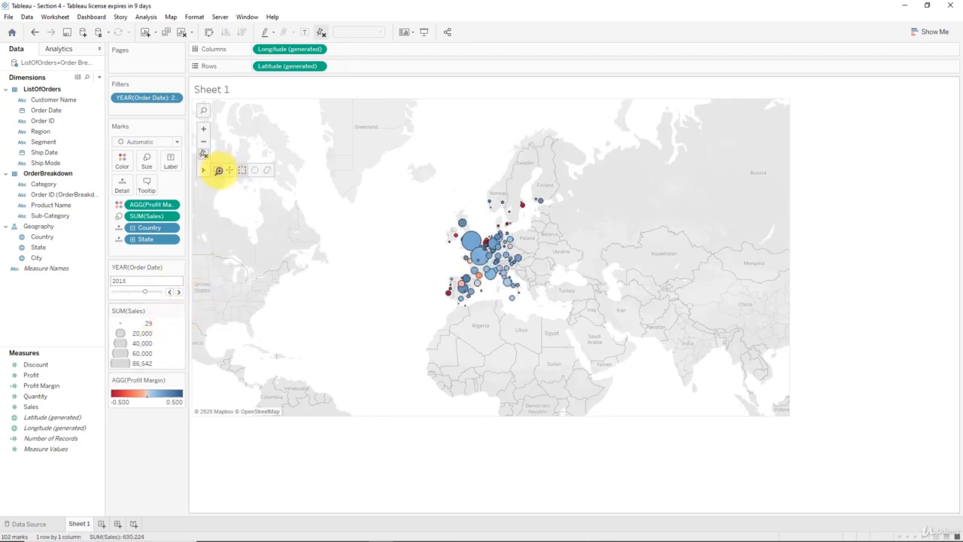
{"action": "left_click", "coordinate": [218, 170]}
{"action": "left_click_drag", "start_coordinate": [383, 209], "coordinate": [579, 312]}
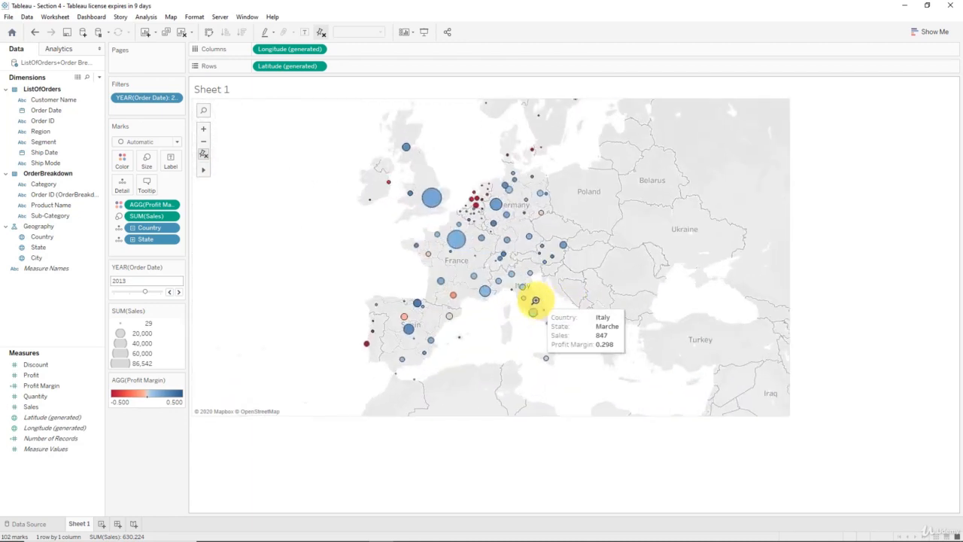
{"action": "left_click_drag", "start_coordinate": [385, 180], "coordinate": [542, 339]}
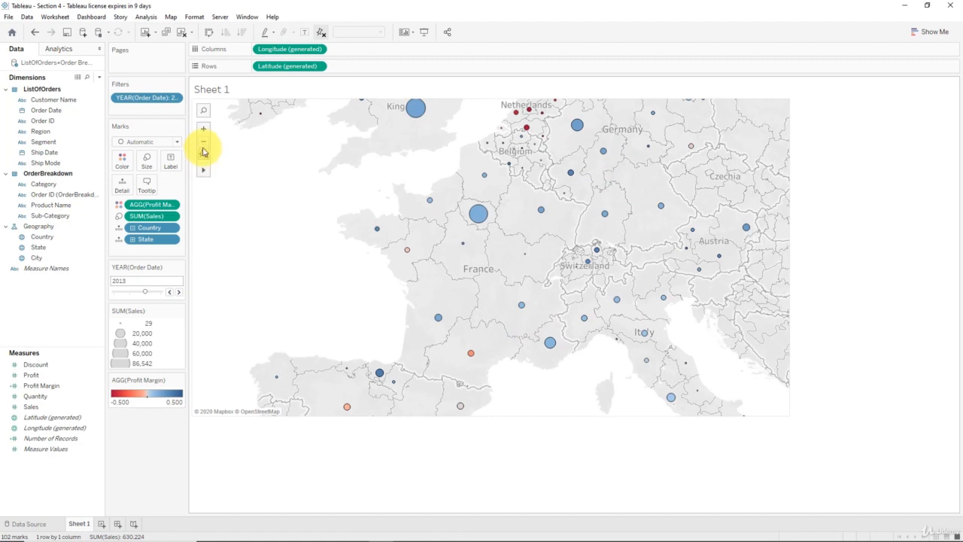
{"action": "left_click", "coordinate": [203, 143]}
{"action": "left_click", "coordinate": [204, 143]}
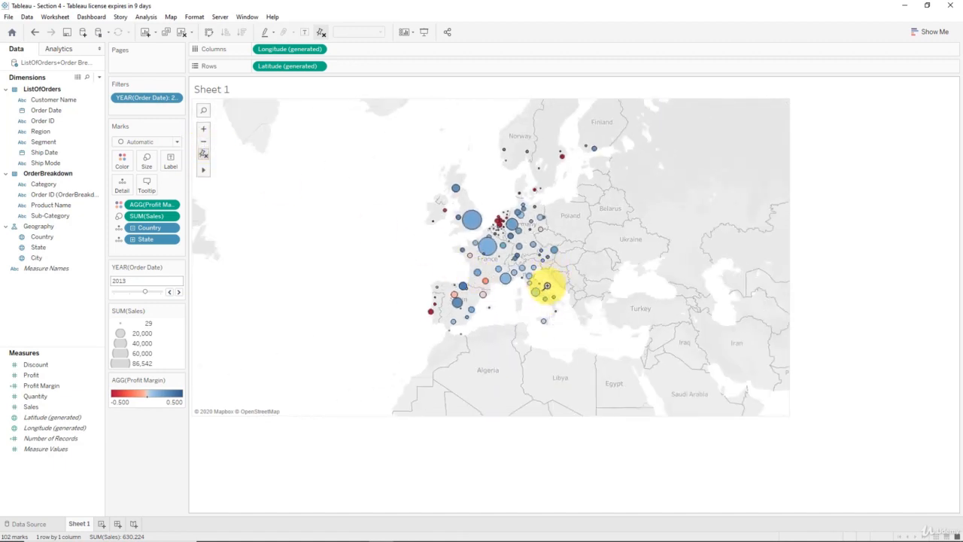
{"action": "mouse_move", "coordinate": [538, 294]}
{"action": "mouse_move", "coordinate": [528, 277]}
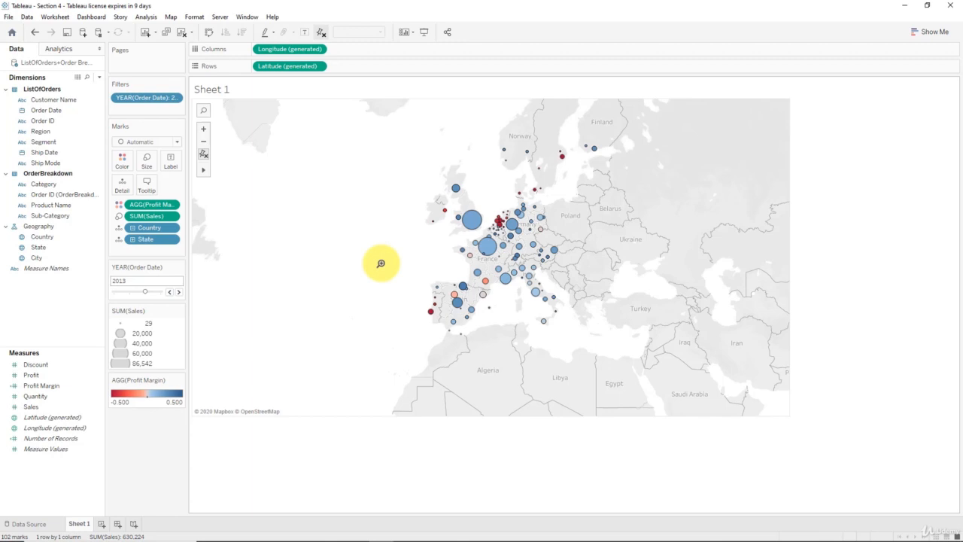
{"action": "left_click", "coordinate": [204, 129]}
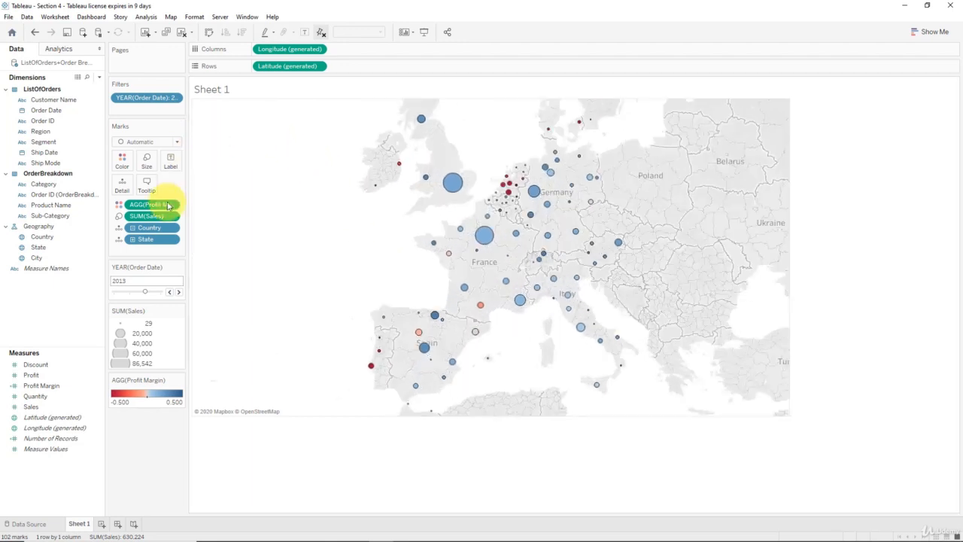
Step: Drill the map down from state to city level and set the Order Date year to 2012, checking individual city details
{"action": "left_click", "coordinate": [132, 238]}
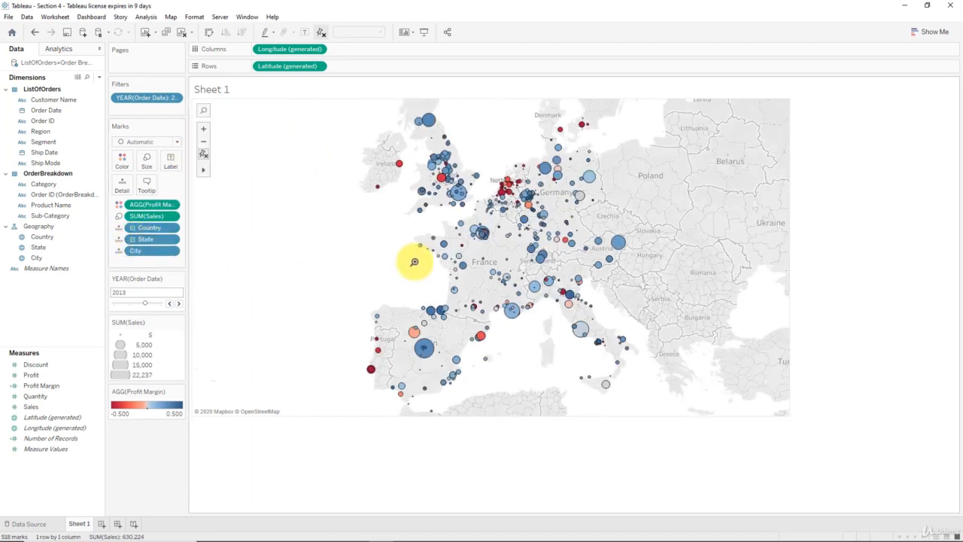
{"action": "mouse_move", "coordinate": [557, 179]}
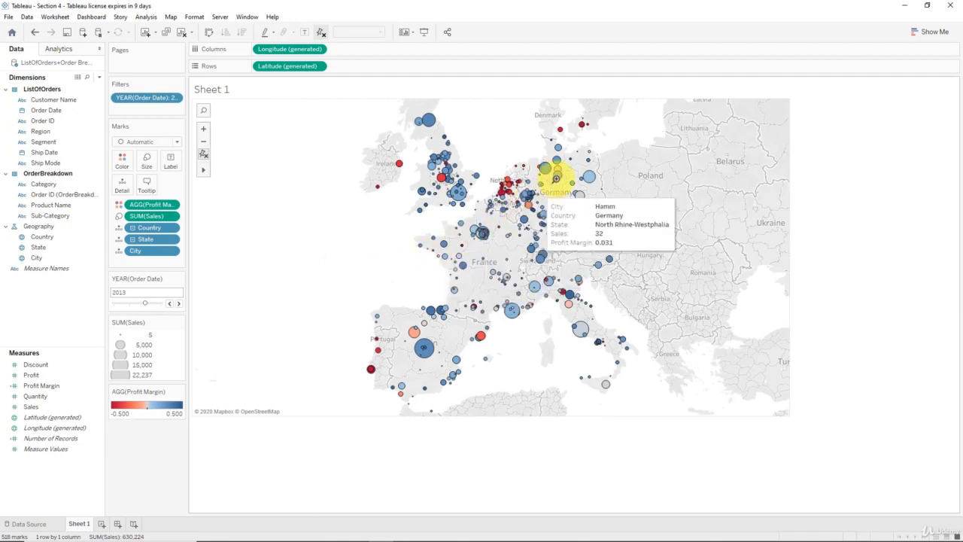
{"action": "left_click", "coordinate": [169, 304]}
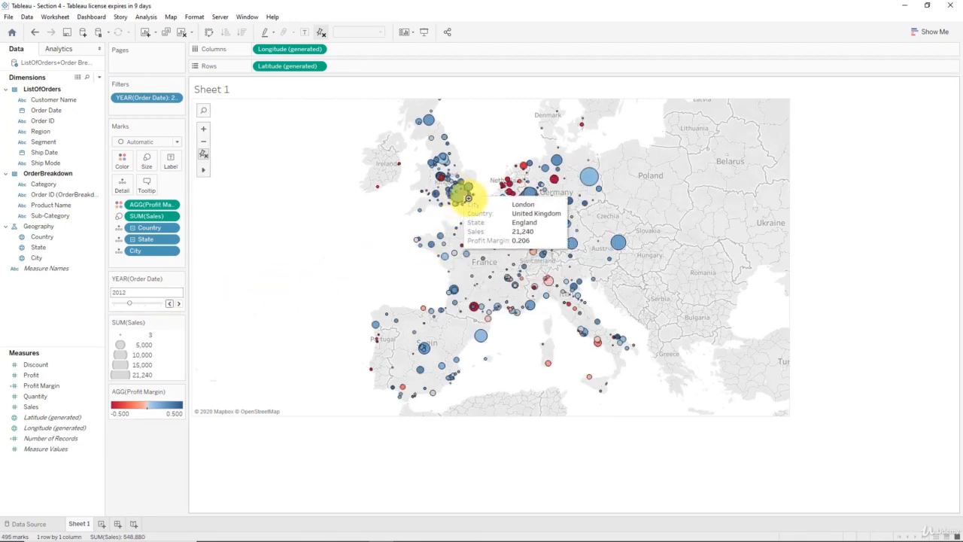
{"action": "mouse_move", "coordinate": [554, 179]}
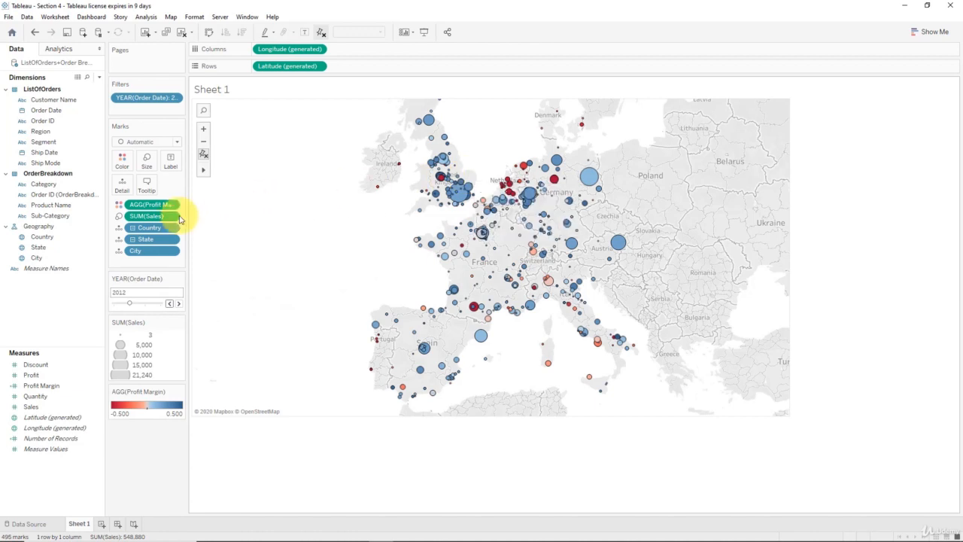
Step: Roll the map up from city to country level and check the country circles for Belgium and the United Kingdom
{"action": "left_click", "coordinate": [132, 239]}
{"action": "left_click", "coordinate": [132, 228]}
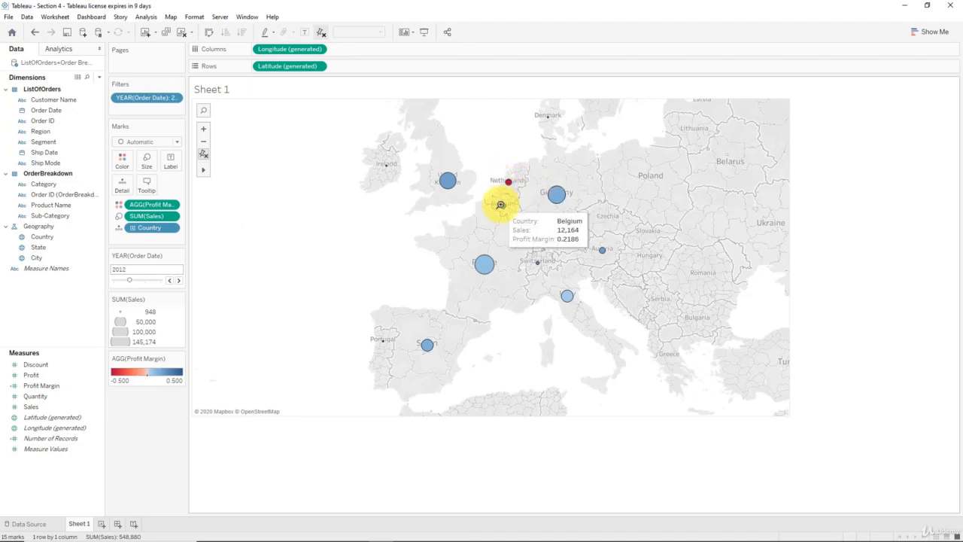
{"action": "mouse_move", "coordinate": [447, 182]}
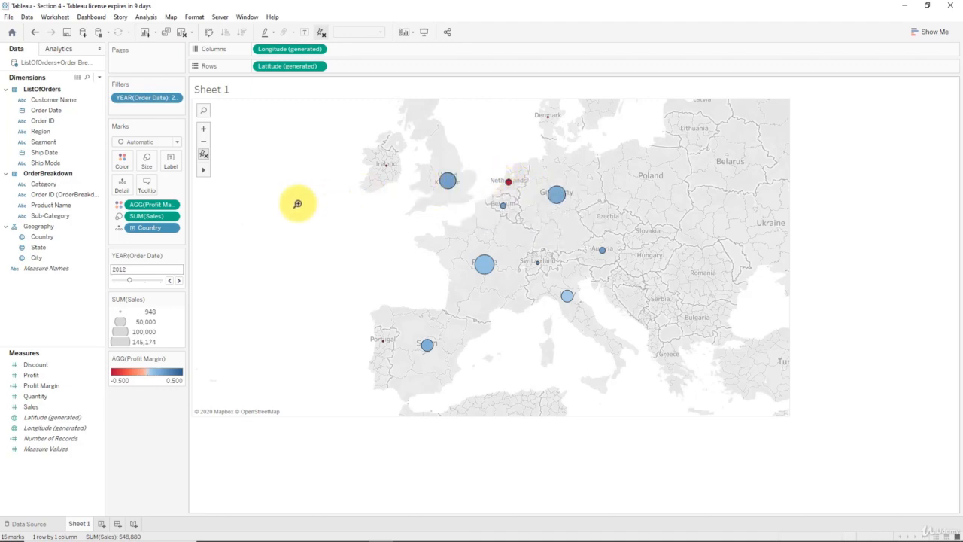